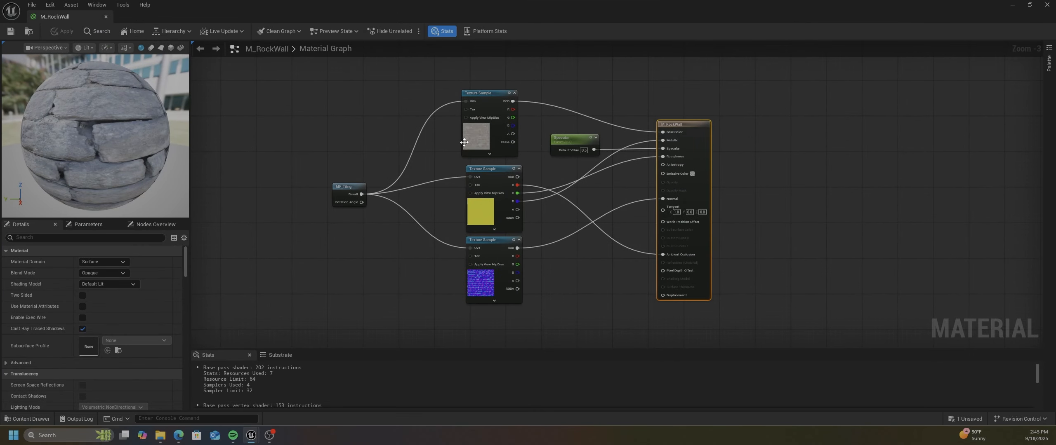
Open the rock wall material's base colour texture to inspect it, and return to the level view
click(464, 142)
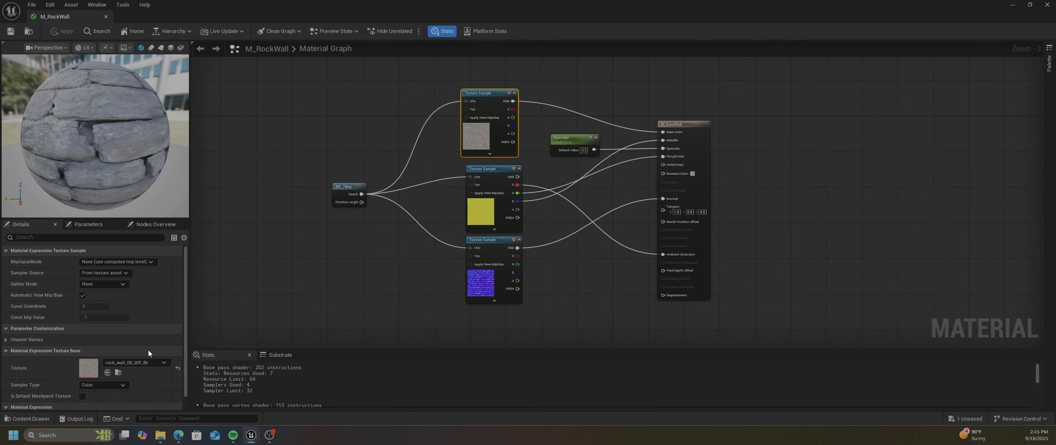
double_click(94, 370)
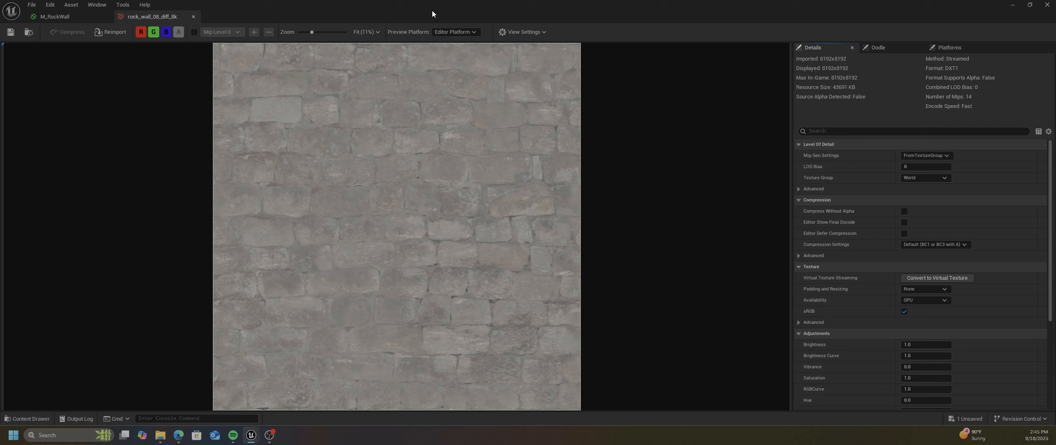
drag(431, 4, 0, 78)
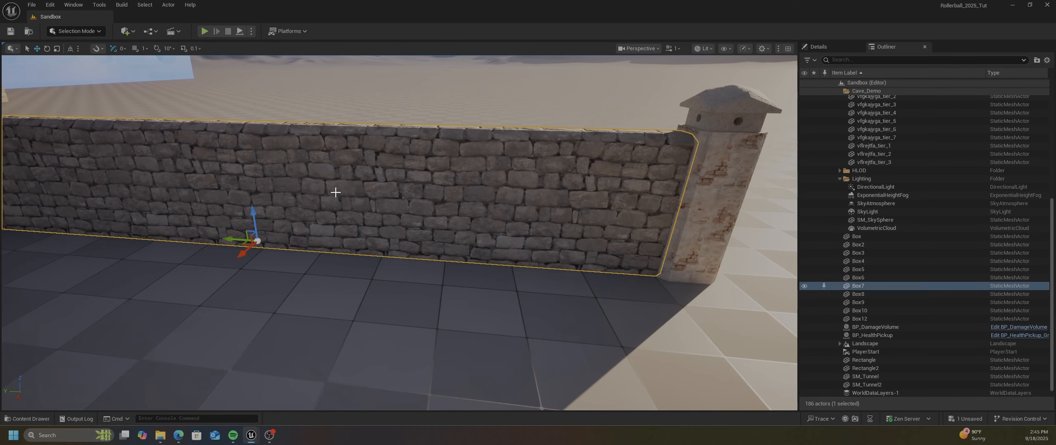
Examine the stone material on the long wall in the level from several angles
mouse_move(408, 201)
right_down()
mouse_move(404, 215)
mouse_move(305, 227)
mouse_move(405, 202)
right_up()
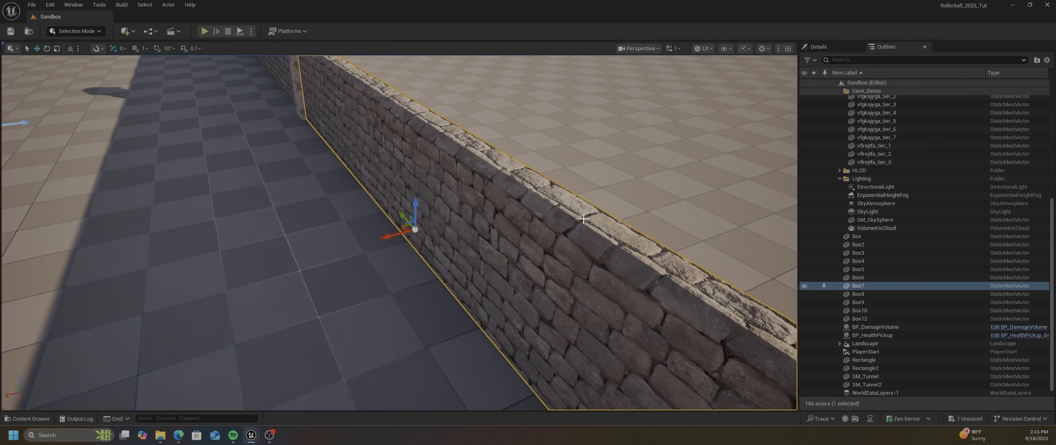
right_drag(406, 202, 437, 178)
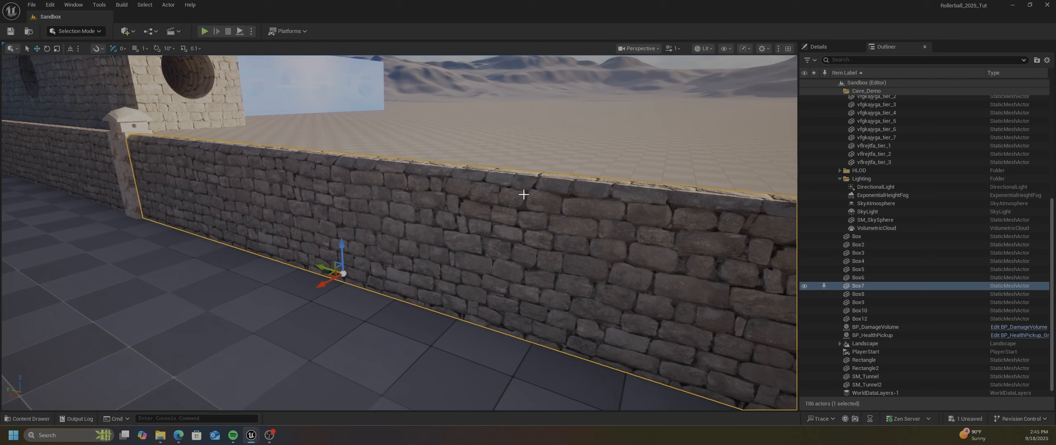
right_drag(558, 273, 623, 262)
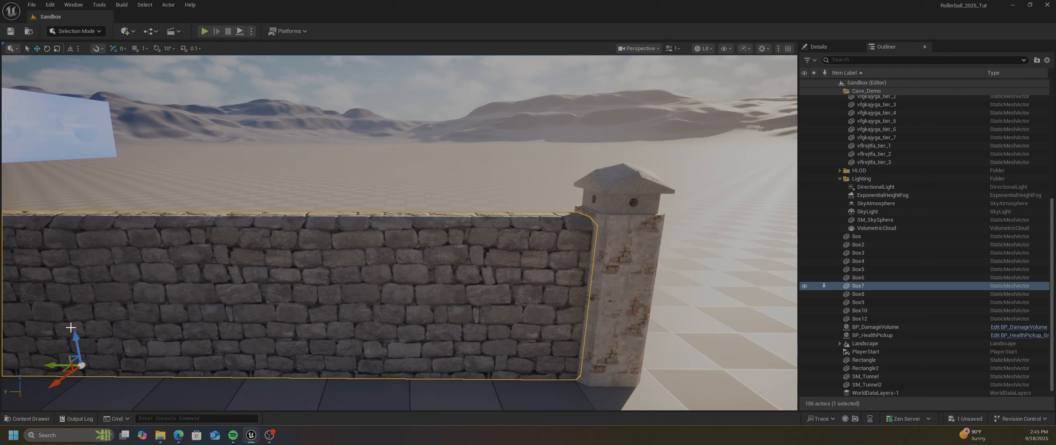
Switch to the browser, look over the Poly Haven home page and open its Textures library
mouse_move(178, 438)
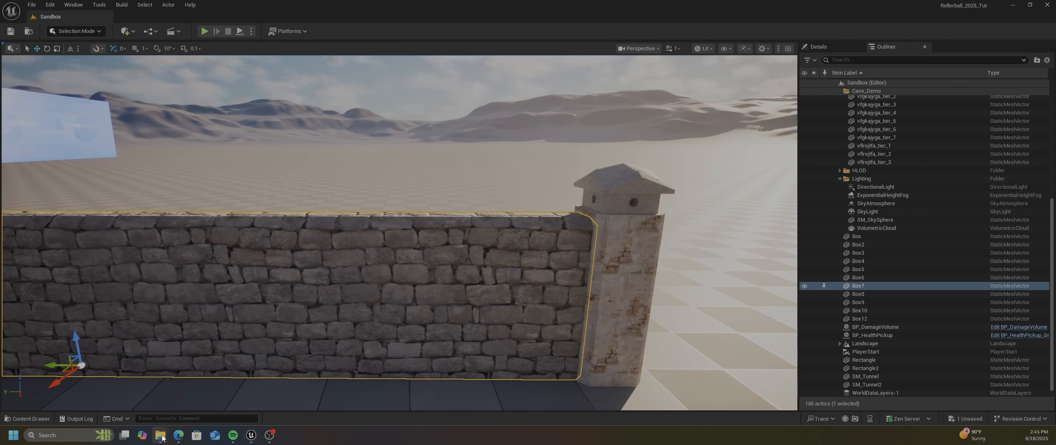
click(177, 406)
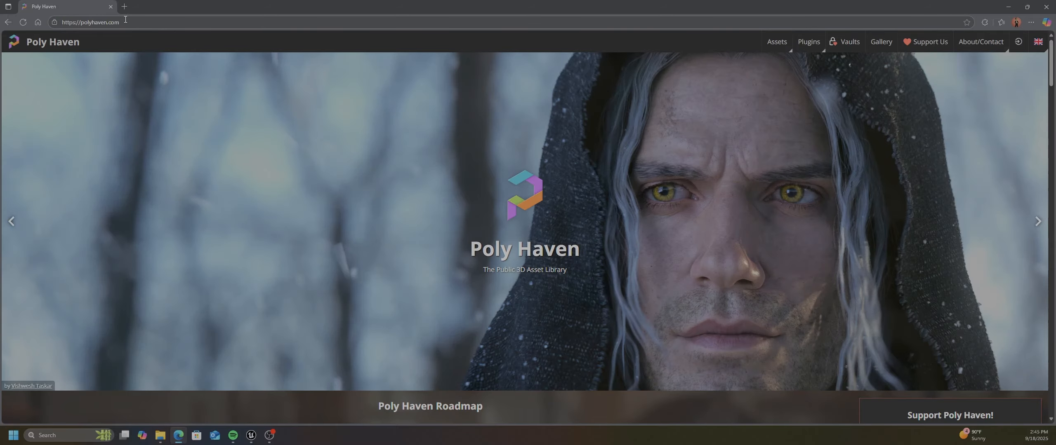
scroll(449, 203, down, 4)
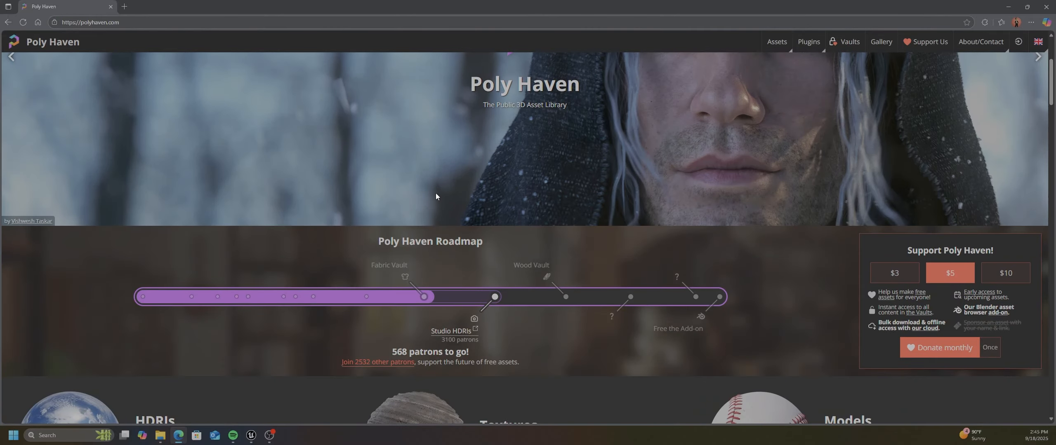
scroll(432, 185, down, 3)
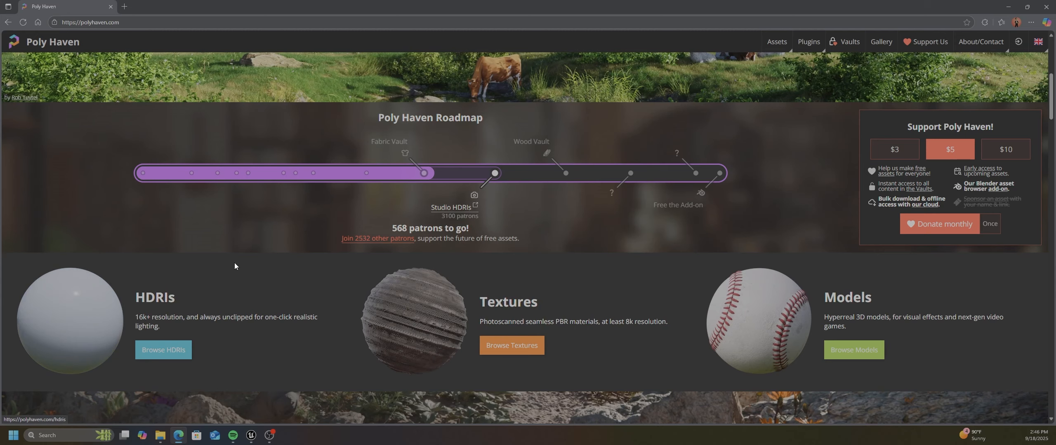
scroll(91, 304, down, 1)
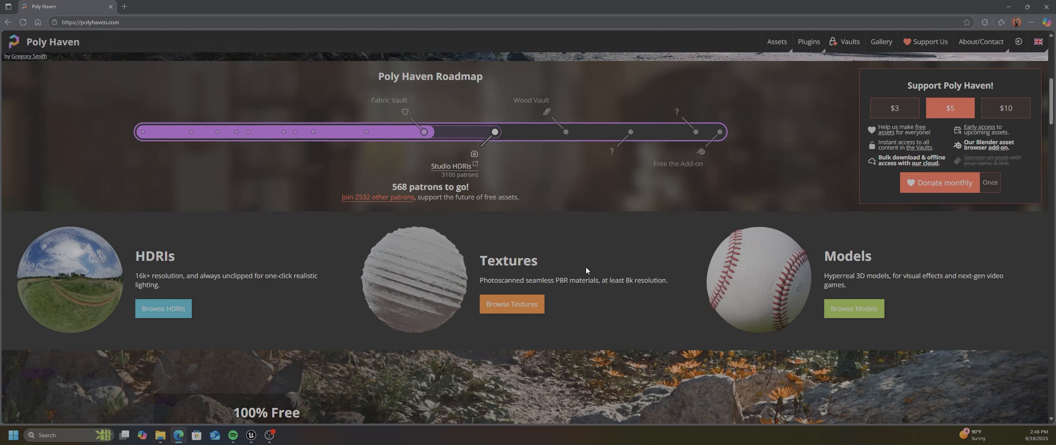
scroll(536, 260, down, 2)
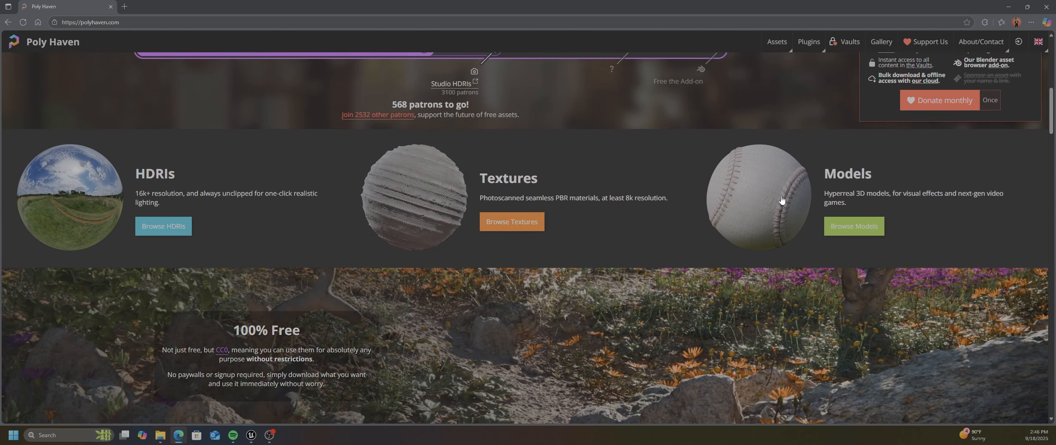
scroll(781, 200, up, 2)
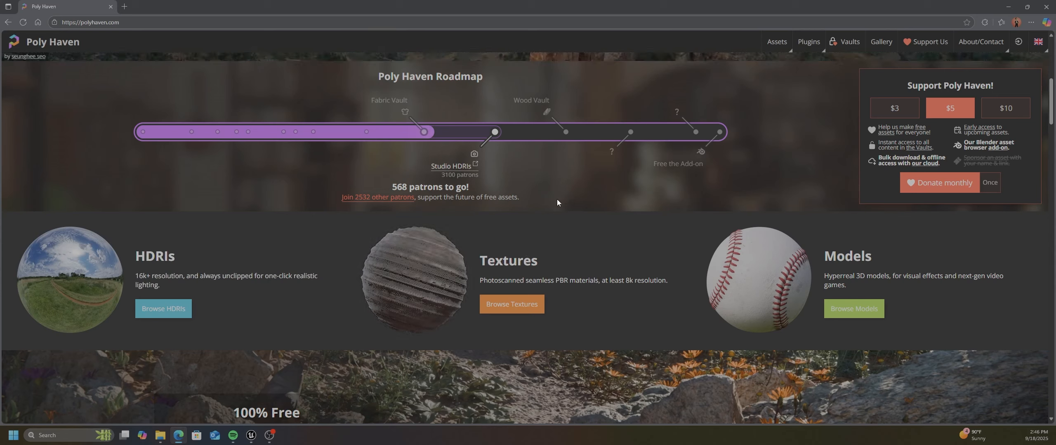
click(440, 254)
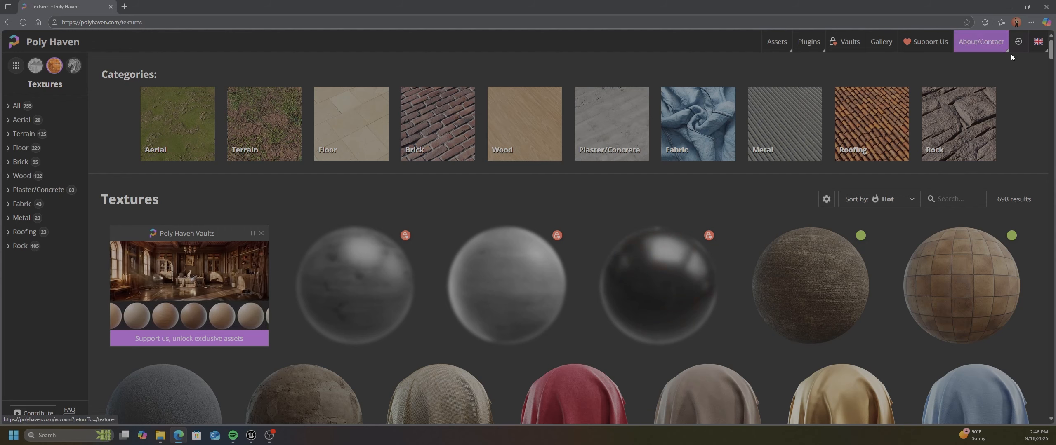
Browse the texture library, filter it to the Brick category and open the Mossy Brick texture
click(1036, 46)
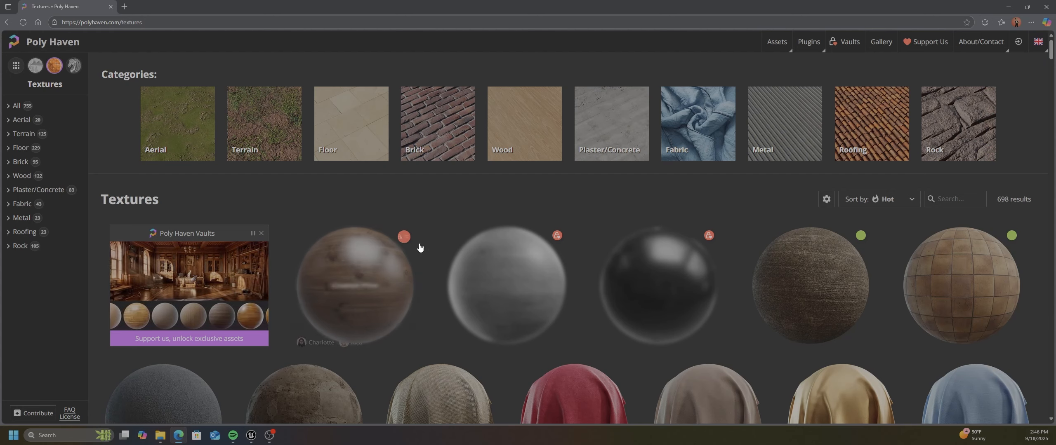
scroll(406, 235, down, 1)
scroll(409, 232, down, 1)
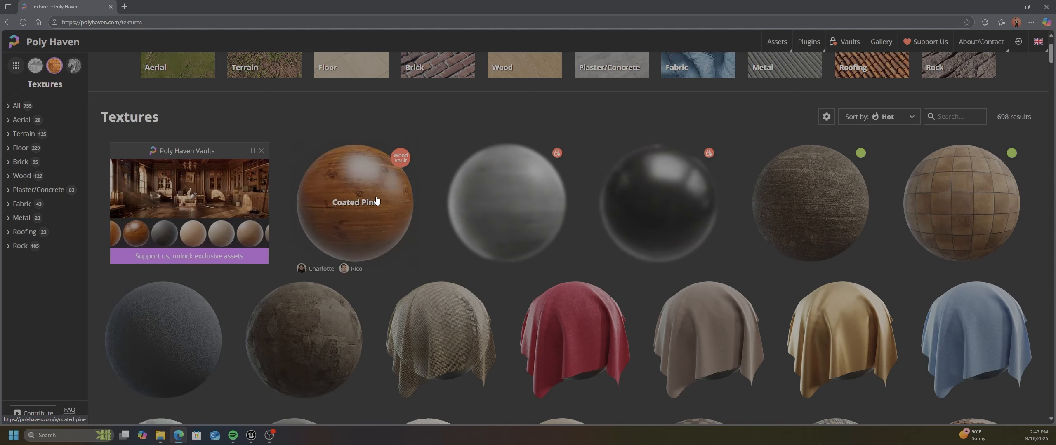
scroll(606, 217, down, 1)
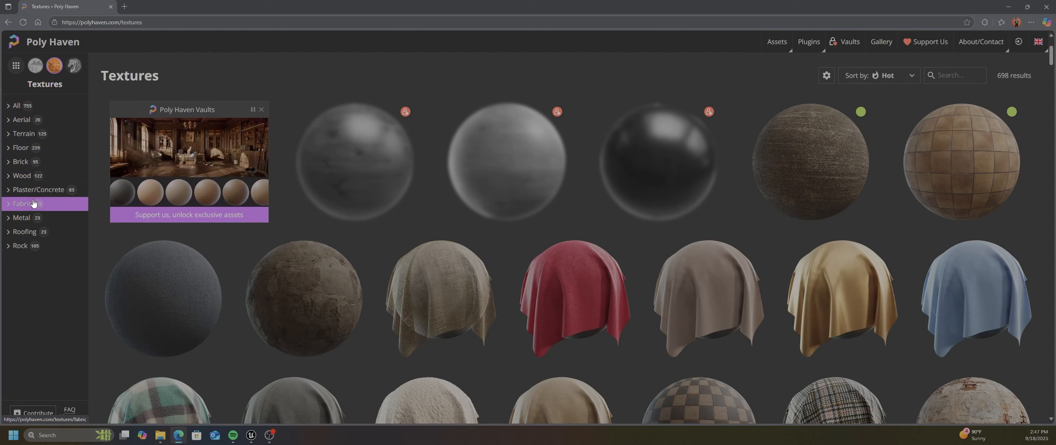
click(20, 163)
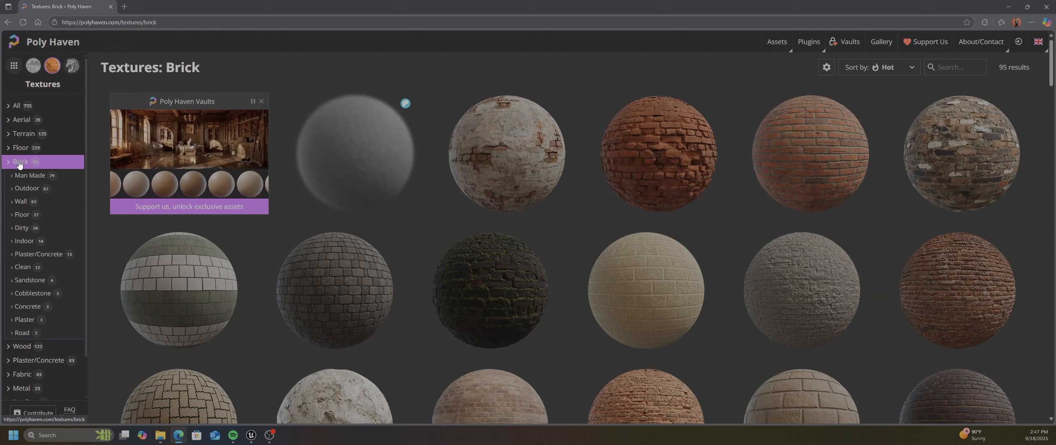
scroll(394, 281, down, 2)
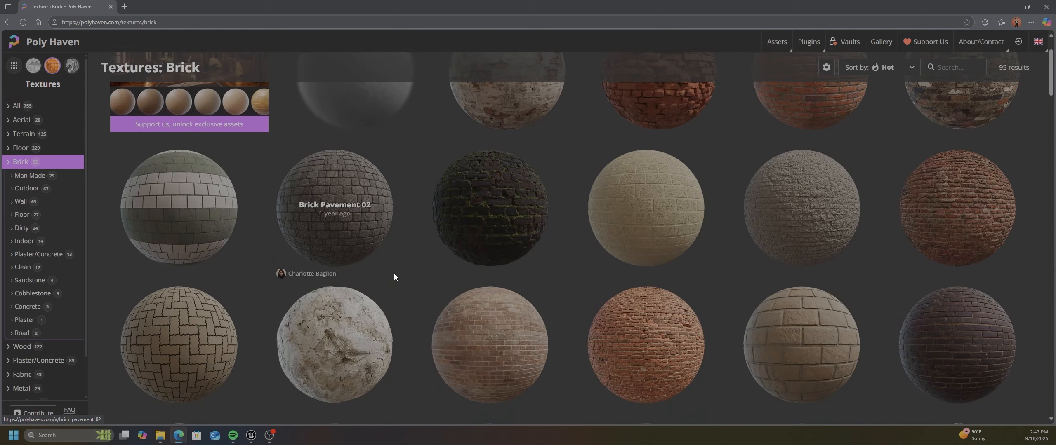
click(499, 186)
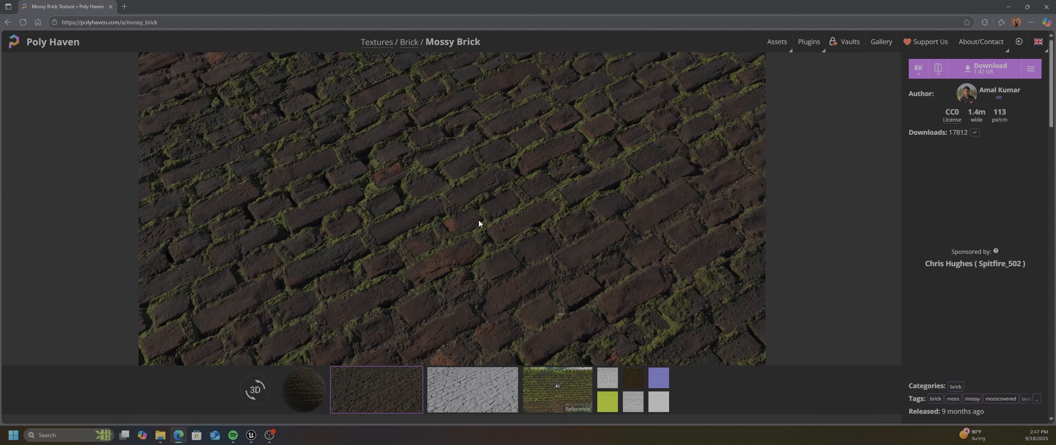
Preview the Mossy Brick sphere render, surface renders, reference photo and individual texture maps, including diffuse and normal
click(303, 389)
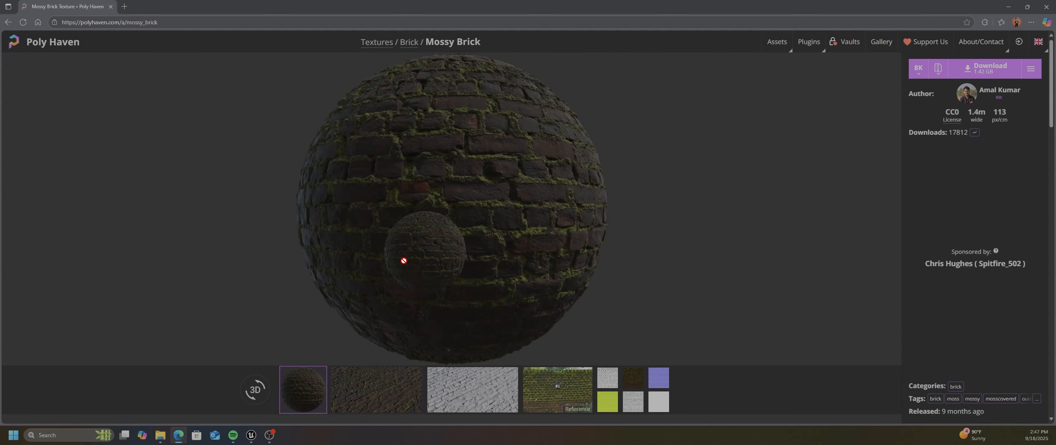
right_click(402, 251)
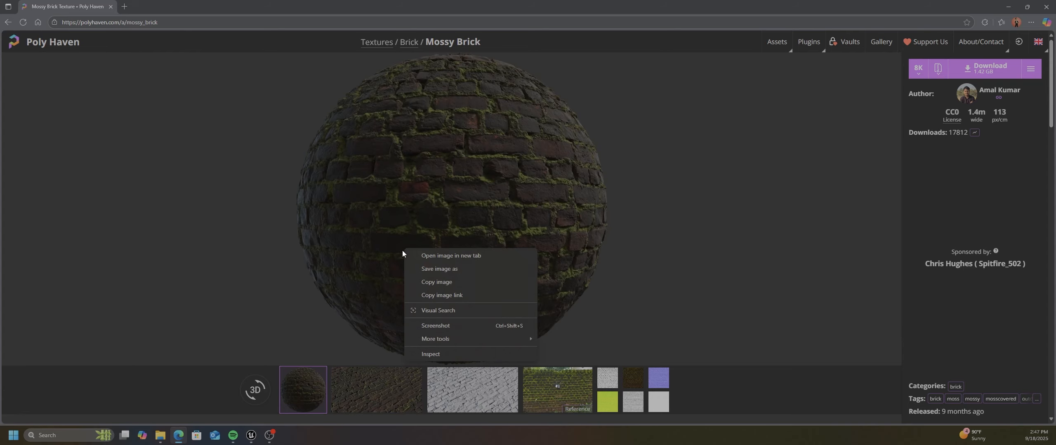
click(360, 374)
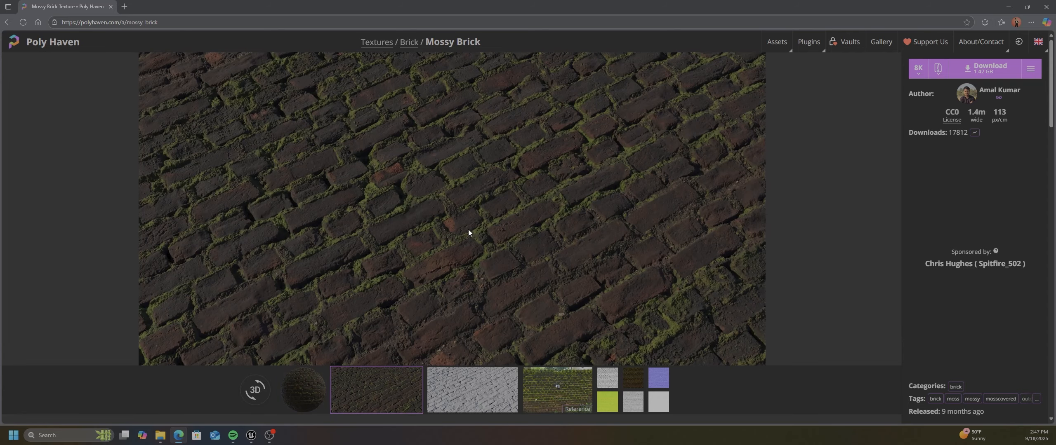
click(465, 384)
click(532, 387)
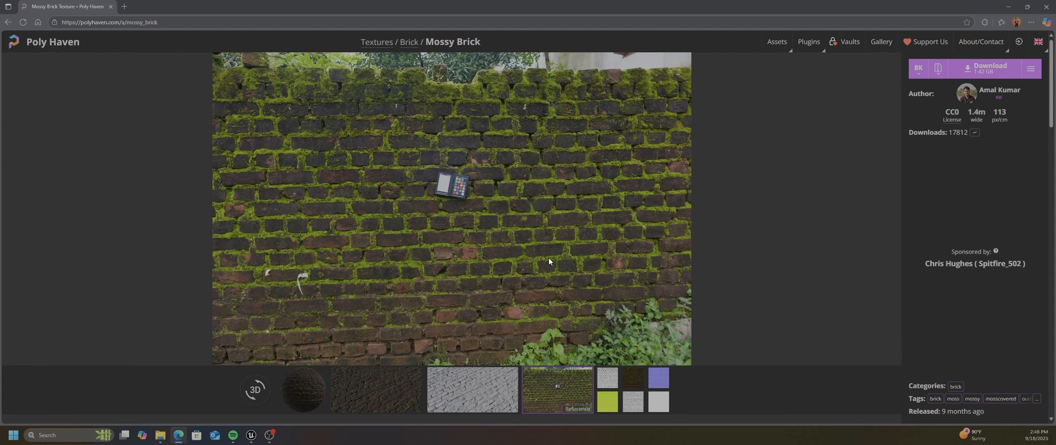
click(614, 381)
click(637, 388)
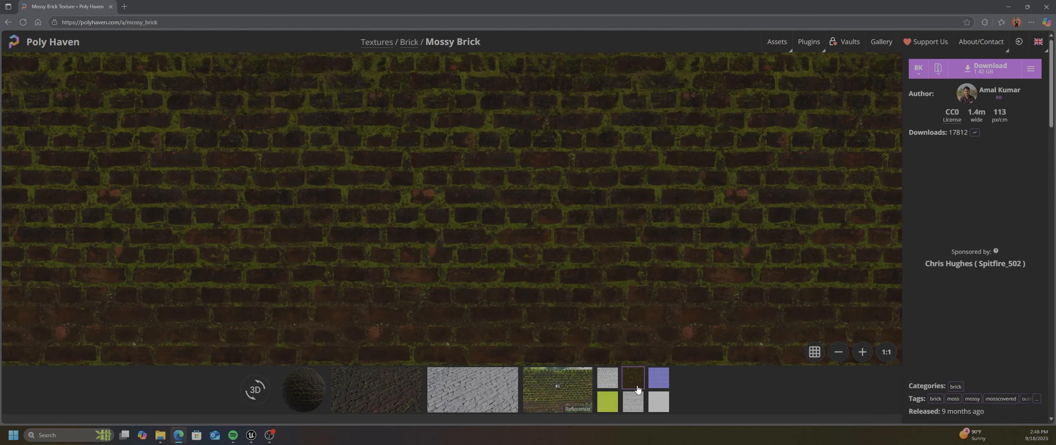
click(657, 380)
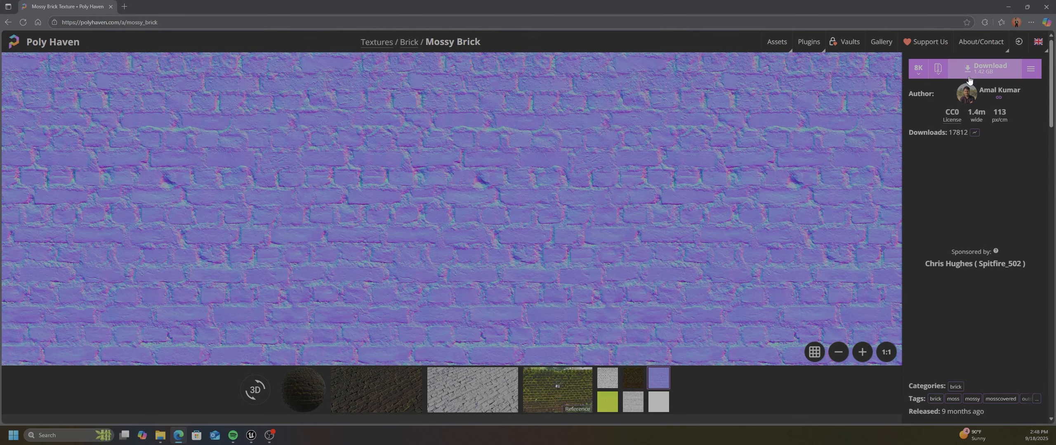
Download the Mossy Brick texture at 8K resolution as a ZIP containing the PNG maps
click(917, 69)
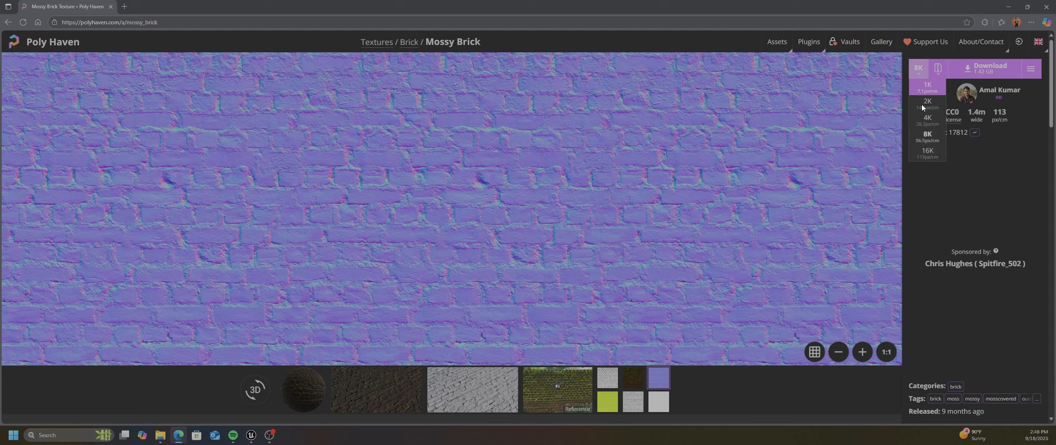
click(928, 140)
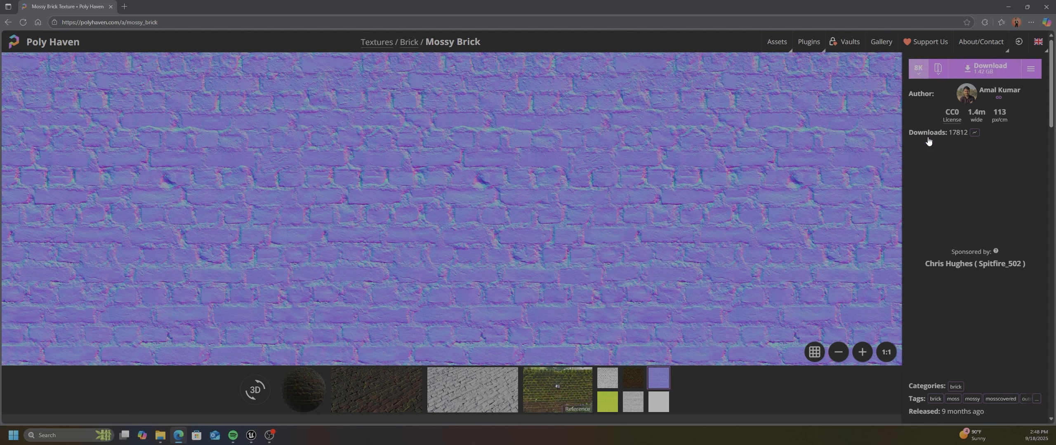
click(939, 70)
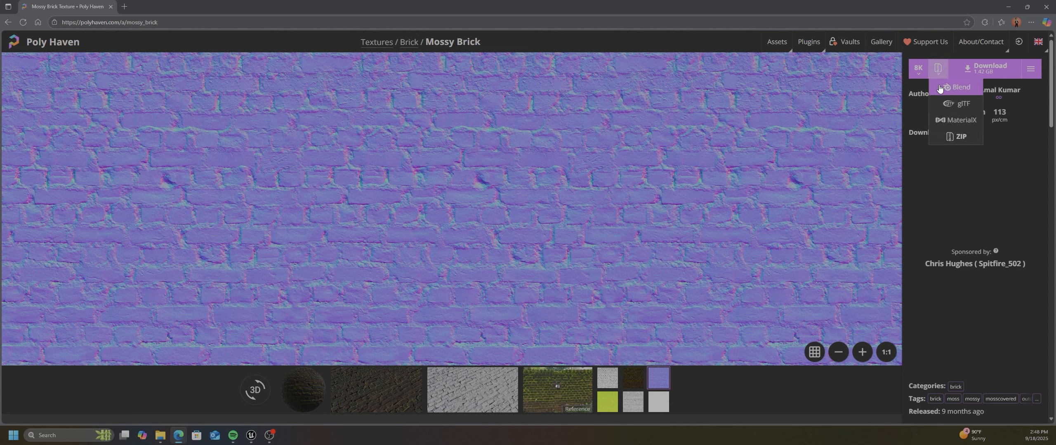
click(948, 139)
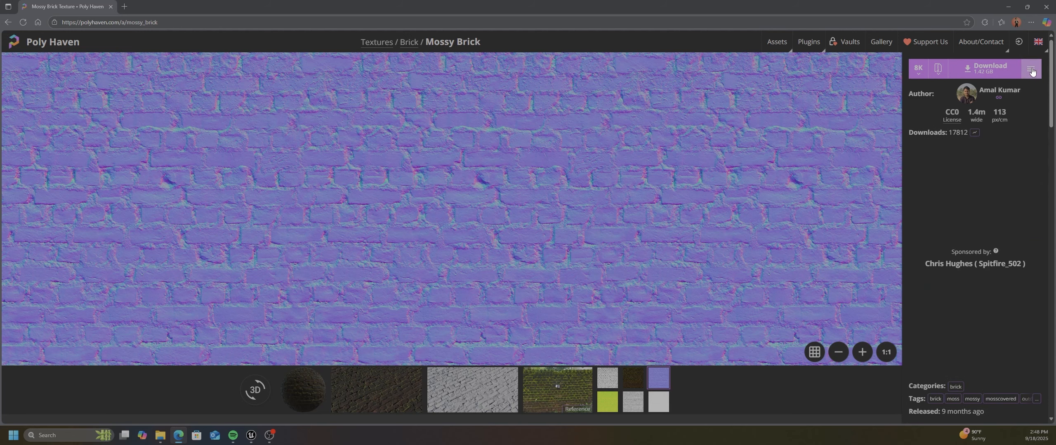
click(1032, 70)
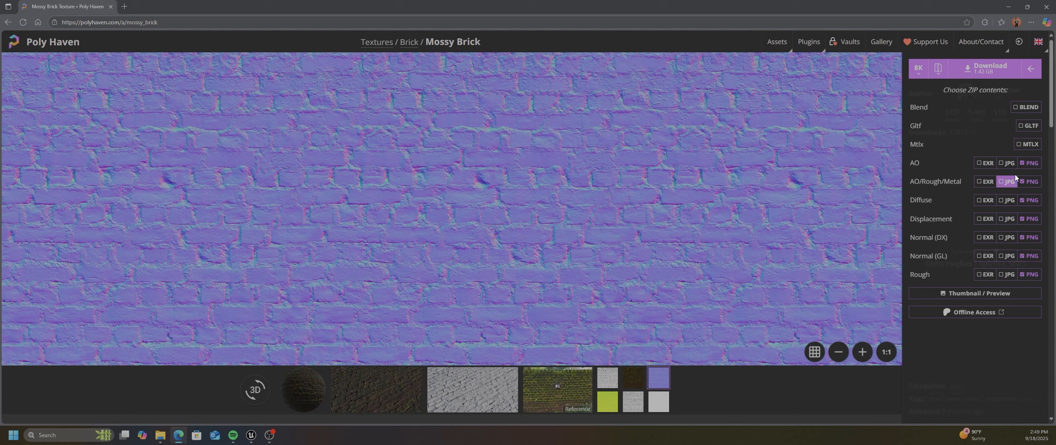
click(982, 72)
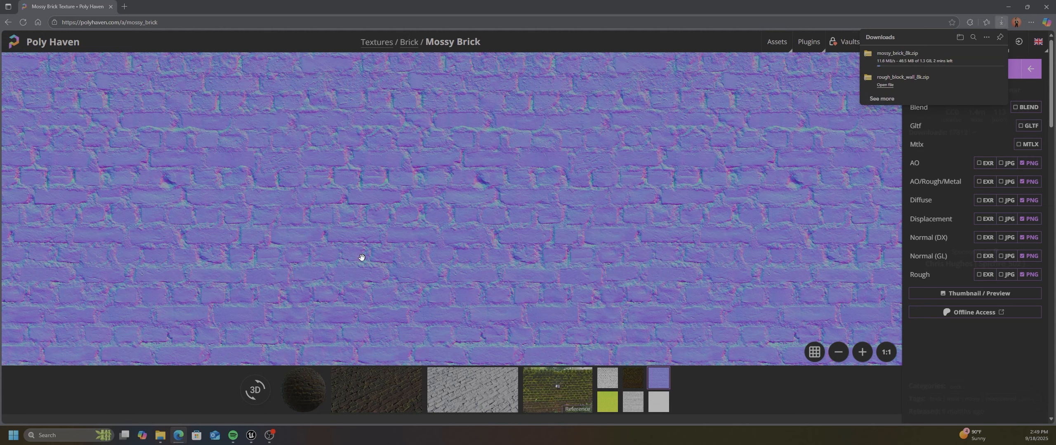
Show the downloaded mossy_brick_8k ZIP in its folder and start extracting all of its contents
mouse_move(268, 439)
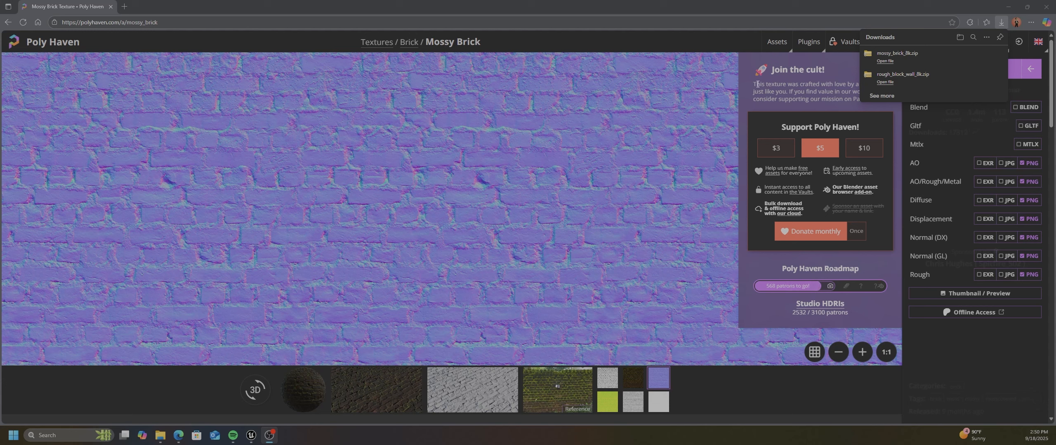
mouse_move(918, 57)
click(987, 56)
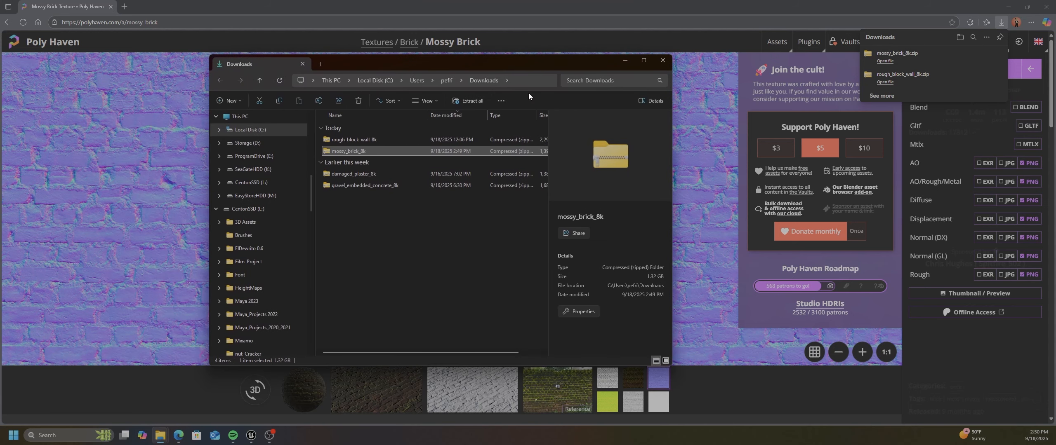
right_click(359, 151)
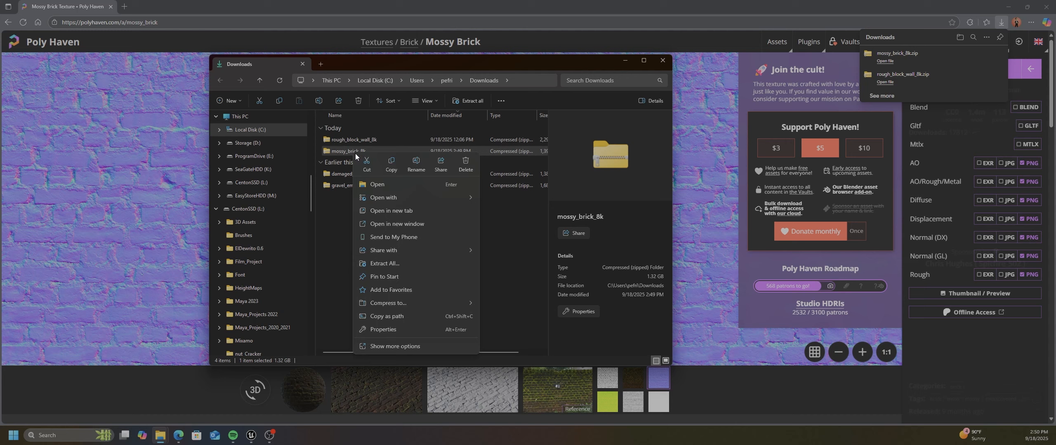
click(373, 264)
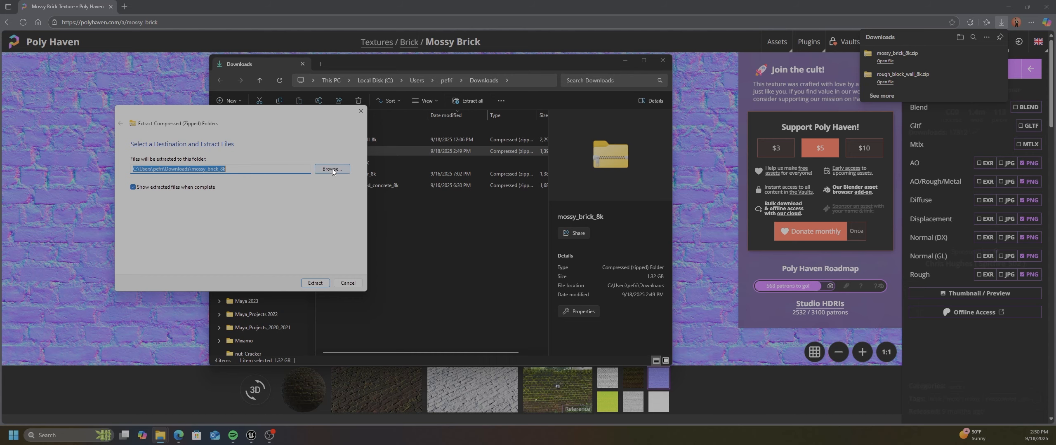
Create a Mossy_Brick folder in D:\Textures and extract the ZIP's files into it
click(332, 169)
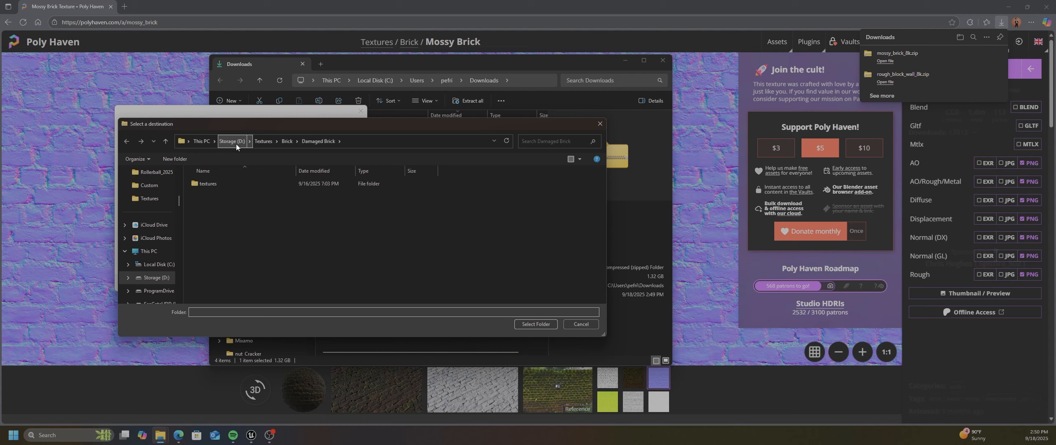
click(263, 141)
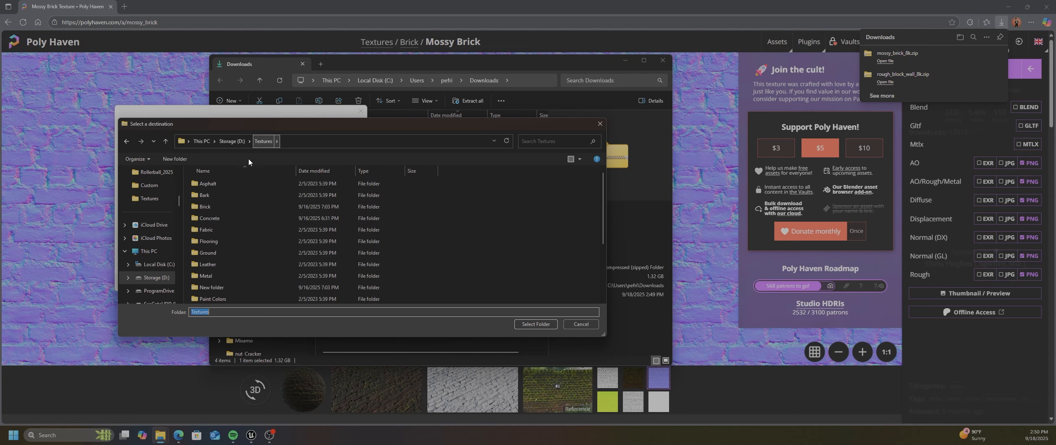
click(167, 159)
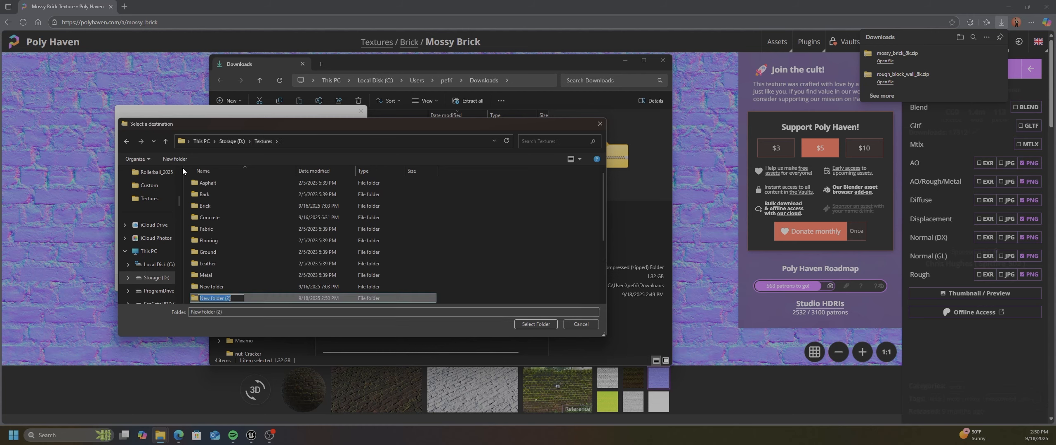
text(Mossy_Brick)
key(Return)
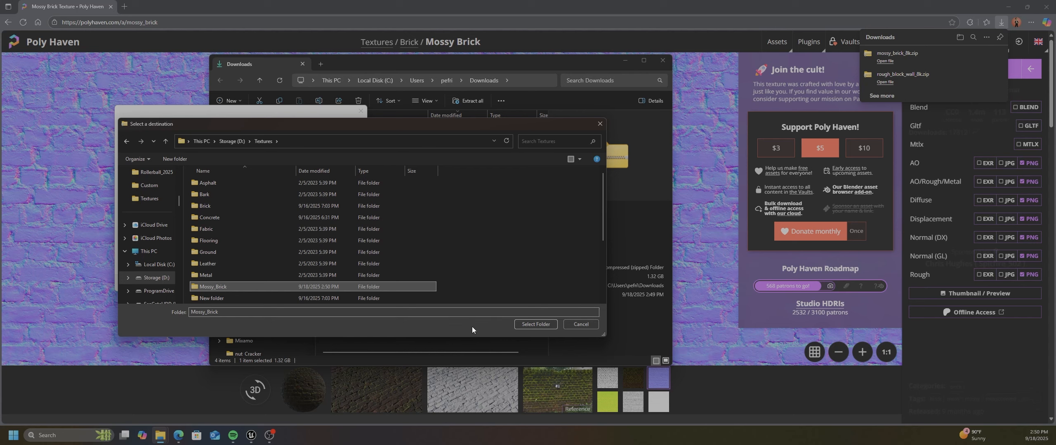
click(534, 325)
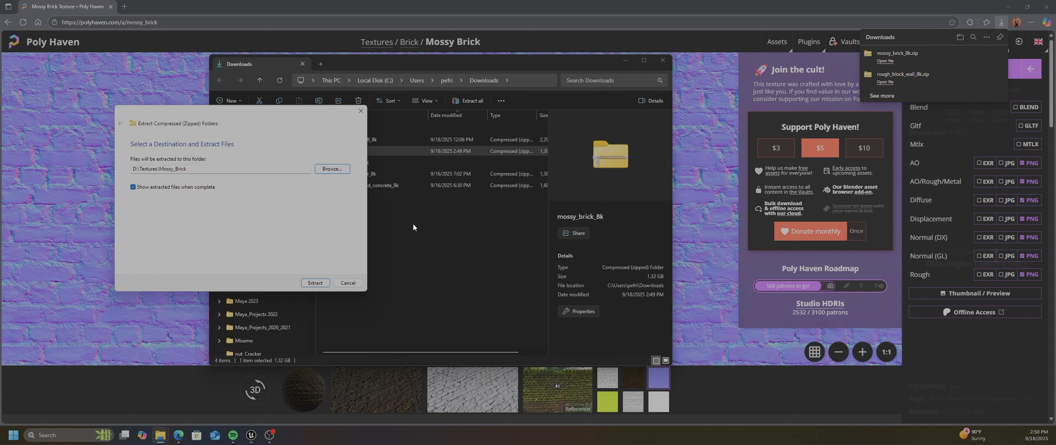
click(315, 283)
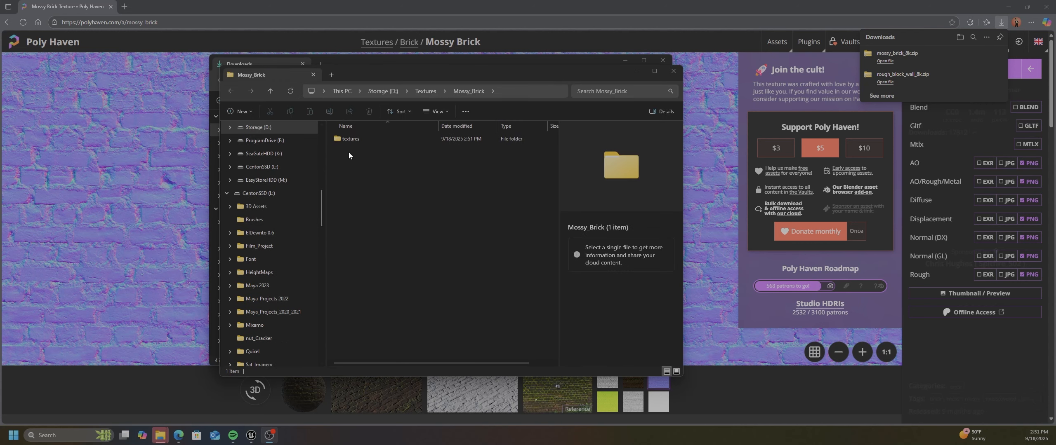
Open the extracted textures folder and clear both file windows off the main screen
double_click(338, 139)
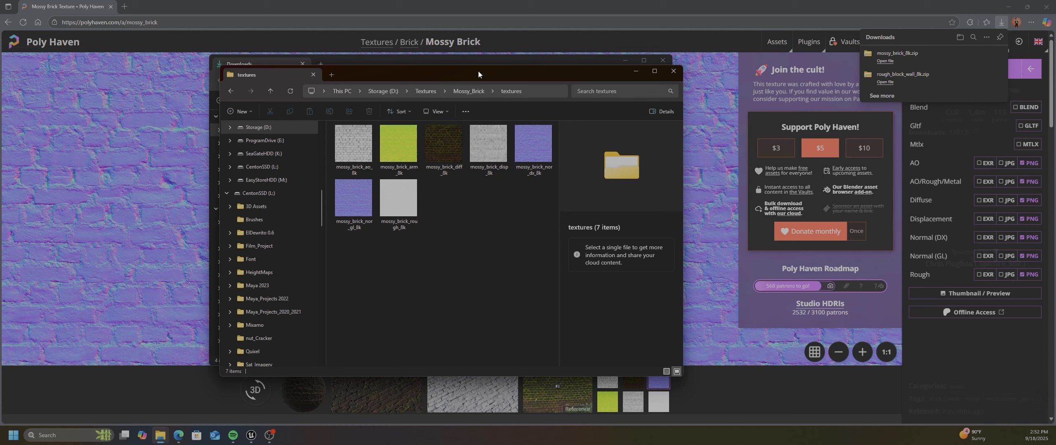
click(625, 61)
drag(568, 77, 0, 99)
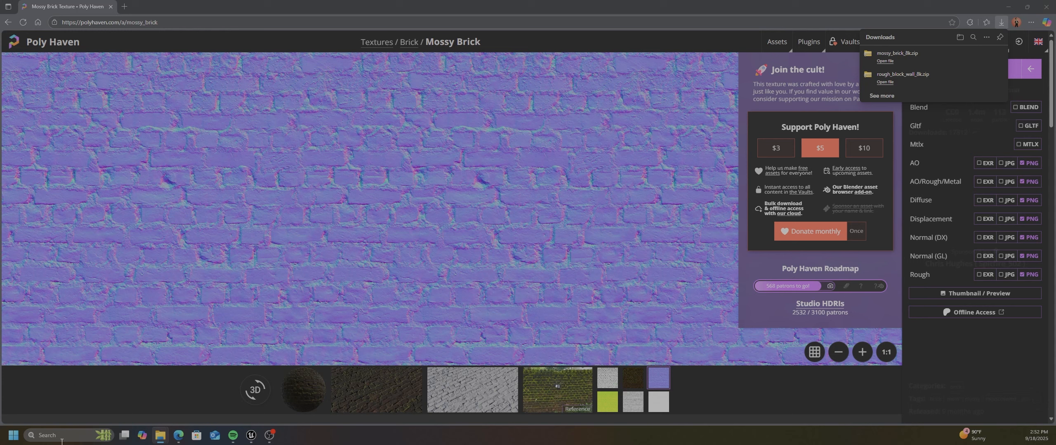
Switch to the Rollerball_2025_Tut project in Unreal Editor and open its Materials content folder
mouse_move(251, 435)
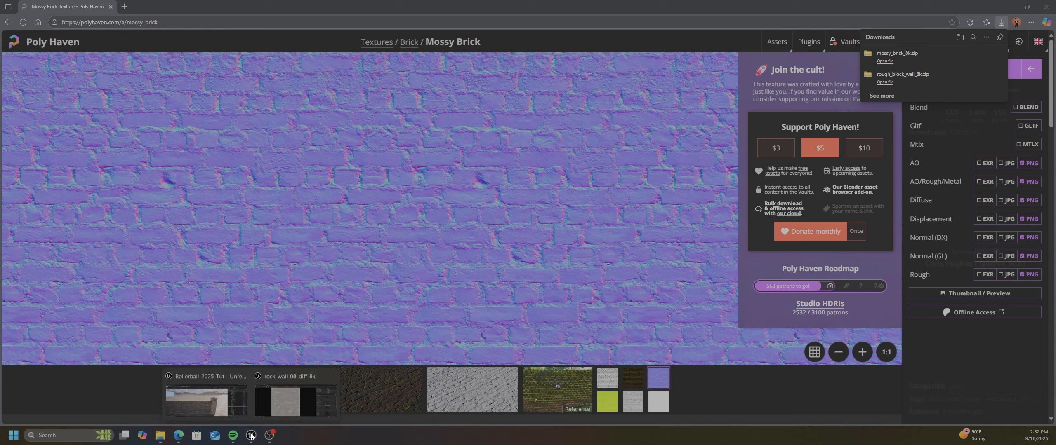
click(228, 414)
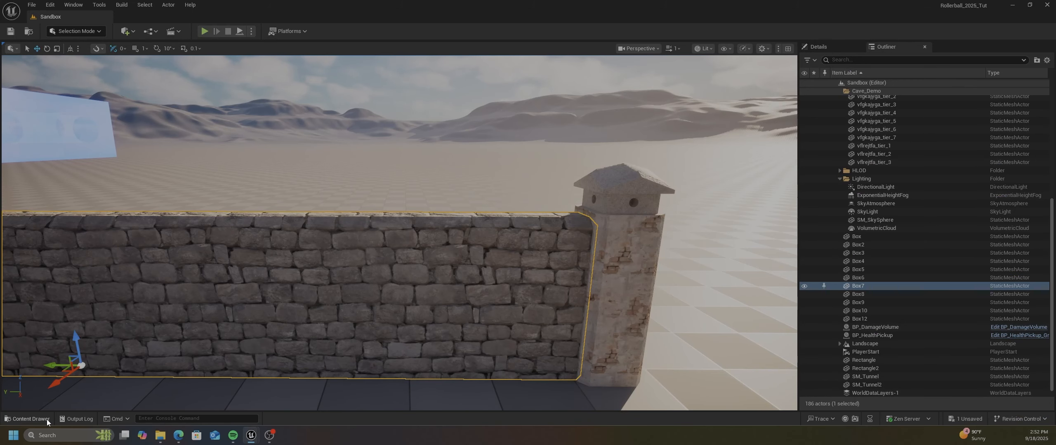
click(27, 419)
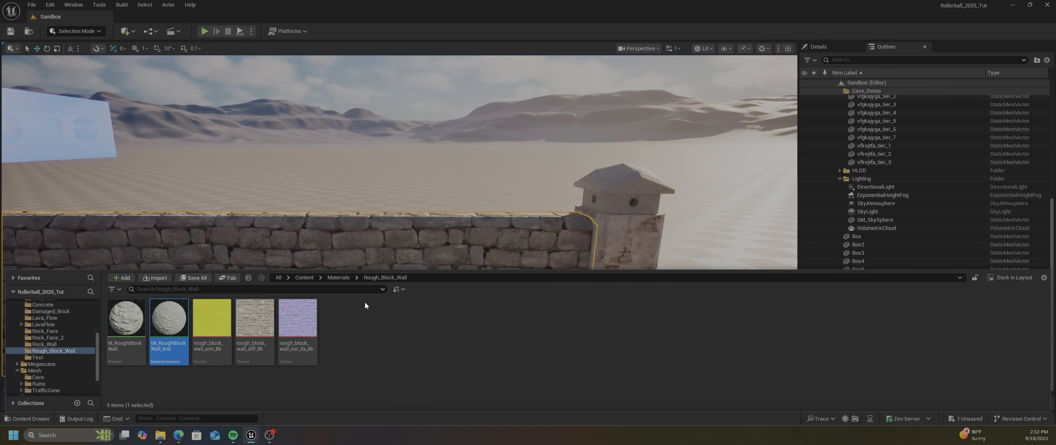
click(339, 278)
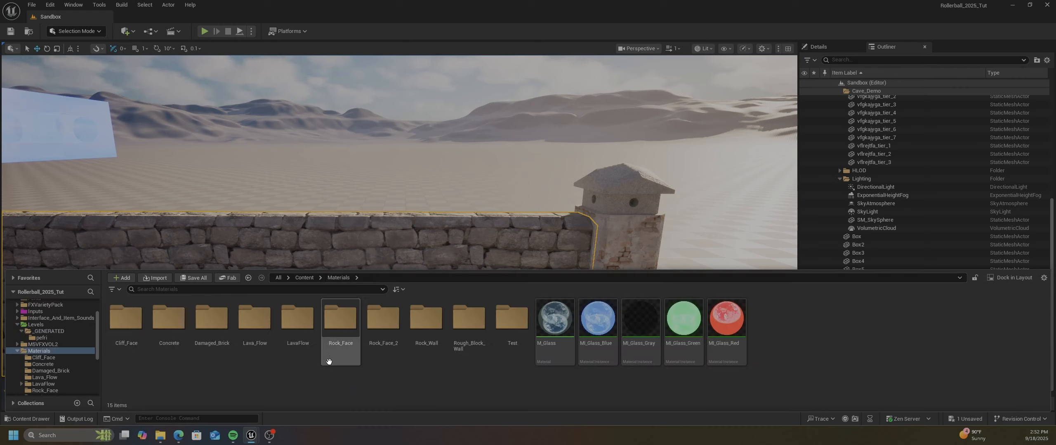
Create a new folder named Mossy_Brick inside Materials and open it
right_click(375, 381)
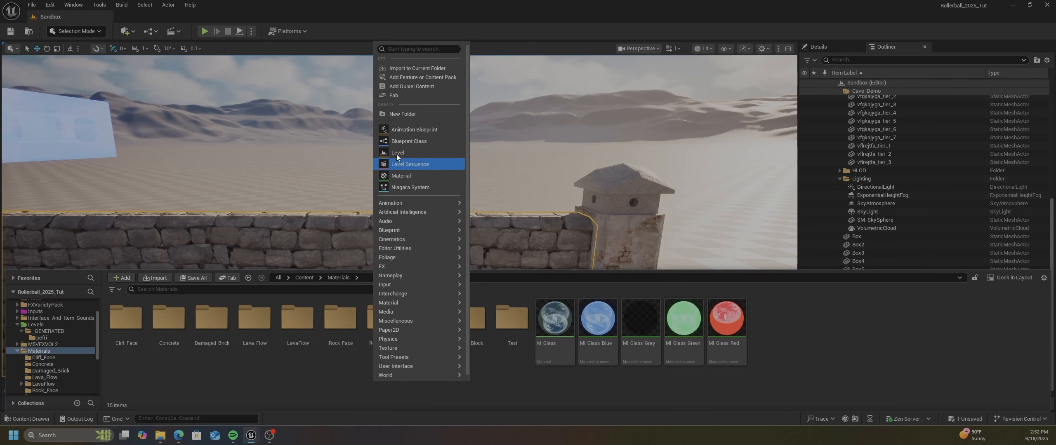
click(403, 114)
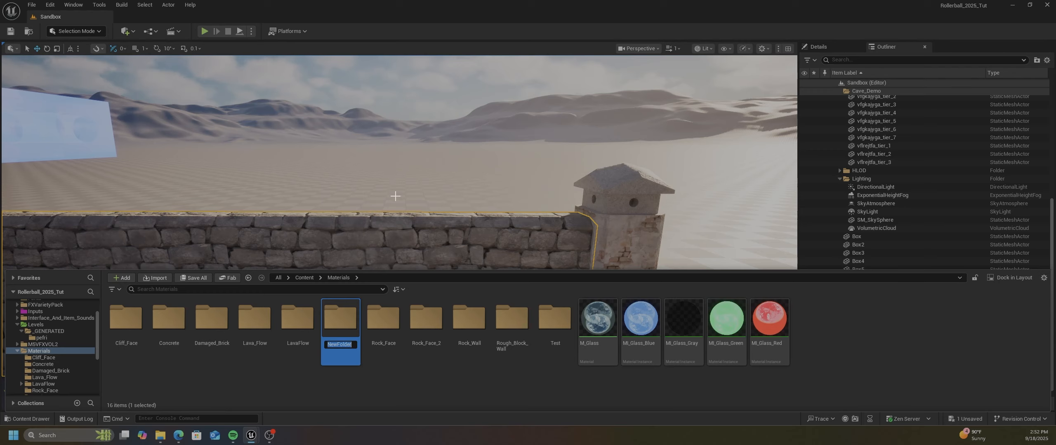
text(Mossy_Brick)
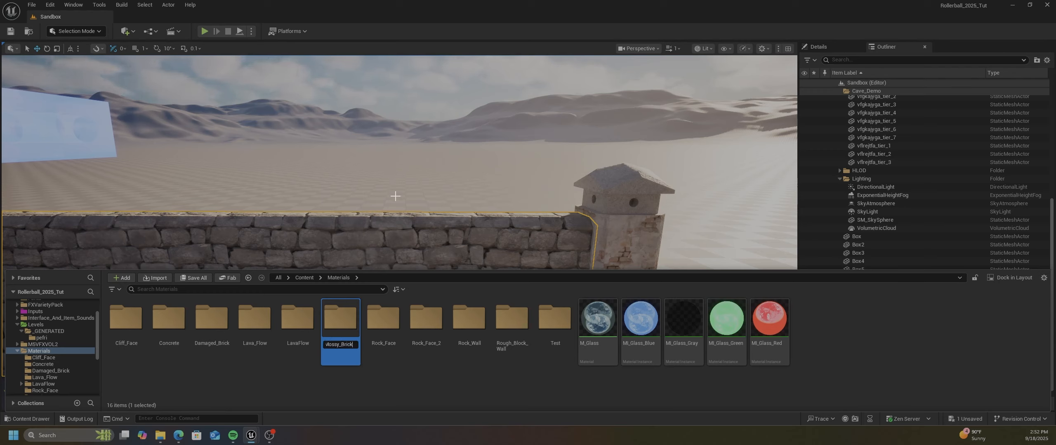
key(Return)
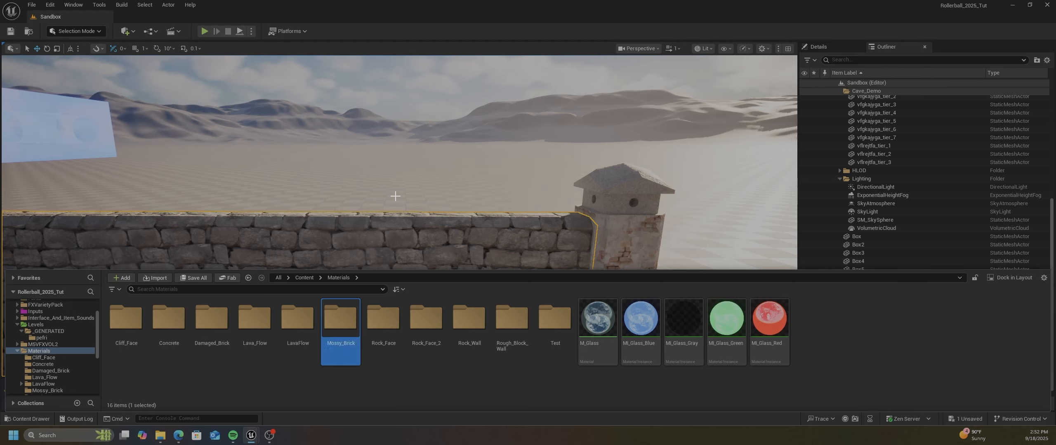
double_click(342, 319)
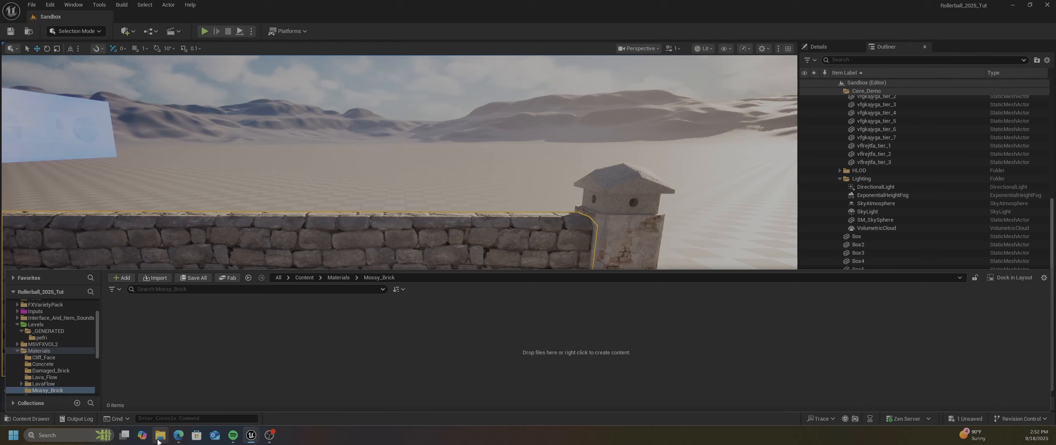
Import the mossy_brick arm, diff and nor_dx 8k texture files from File Explorer into the project's Mossy_Brick folder
mouse_move(160, 435)
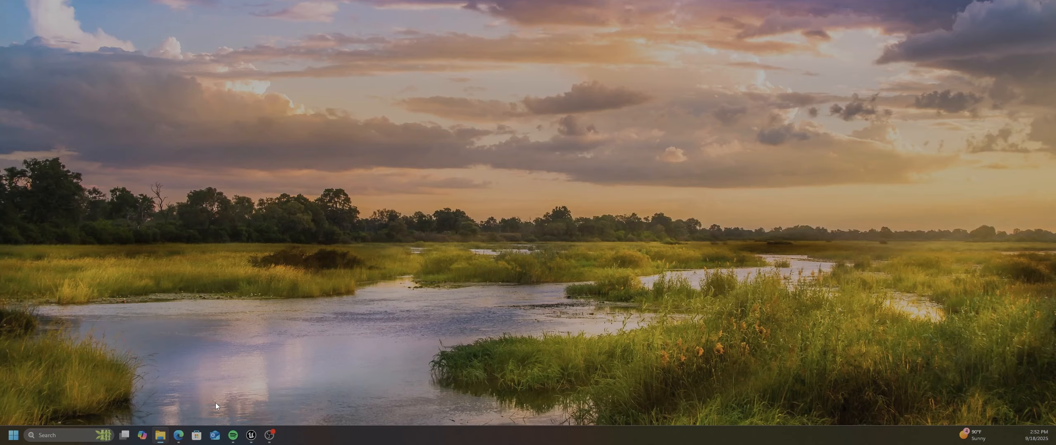
click(216, 402)
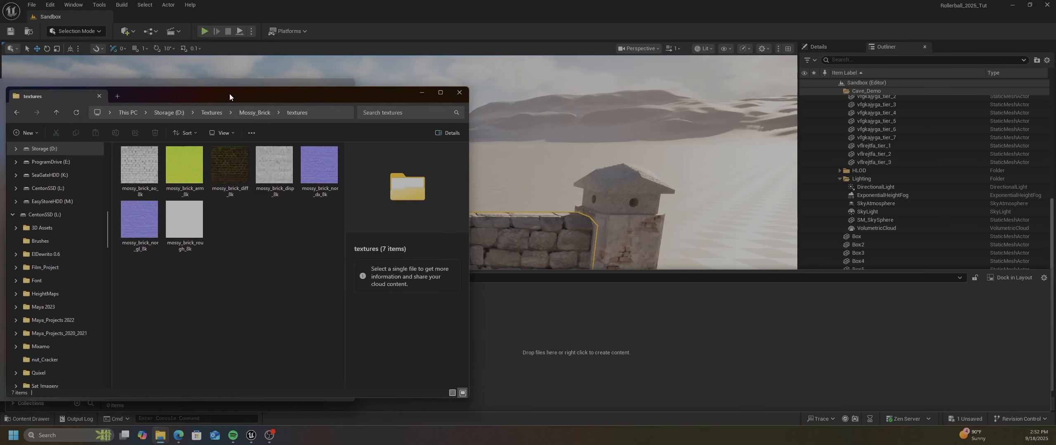
drag(229, 96, 559, 56)
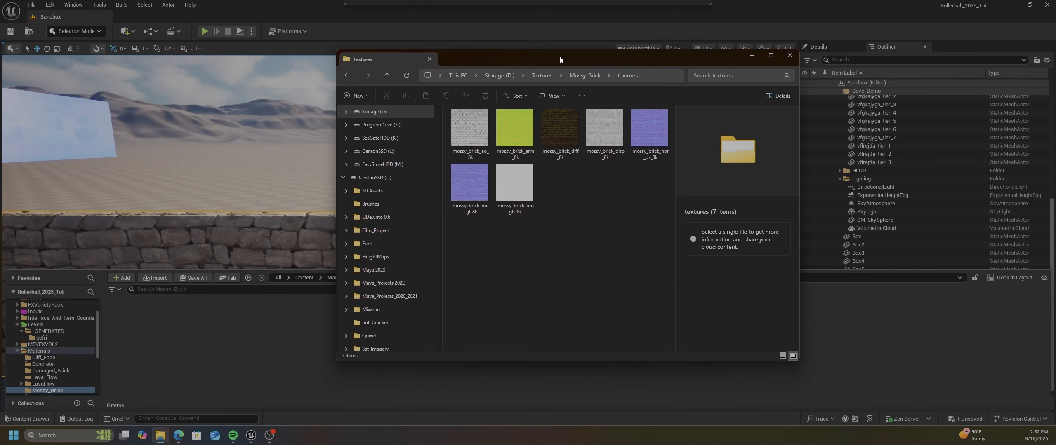
click(505, 136)
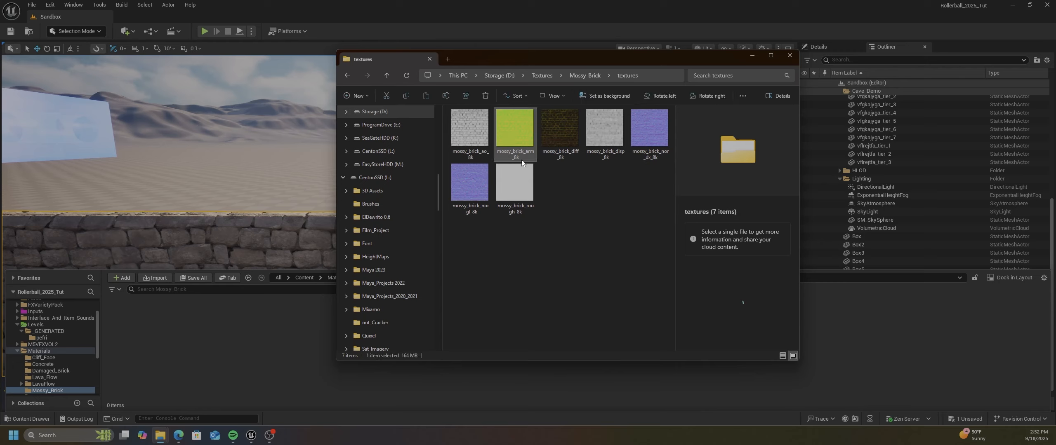
ctrl+click(561, 134)
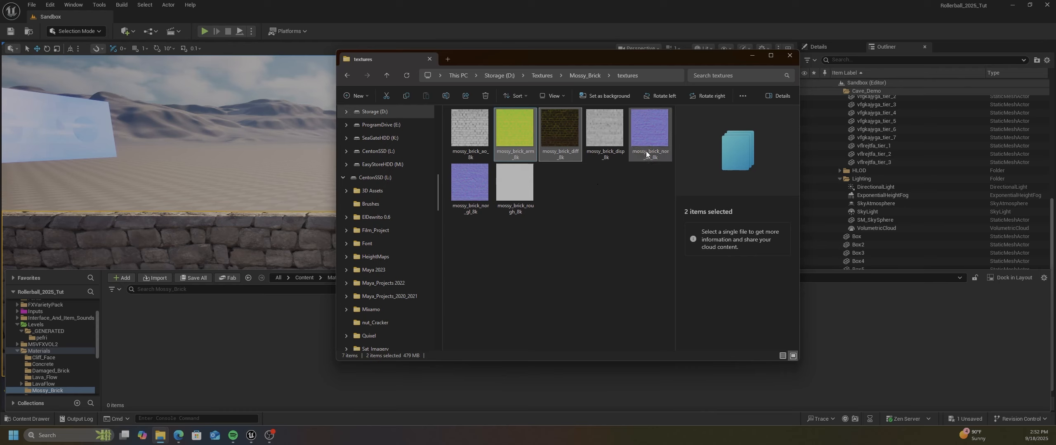
ctrl+click(652, 130)
drag(516, 120, 305, 278)
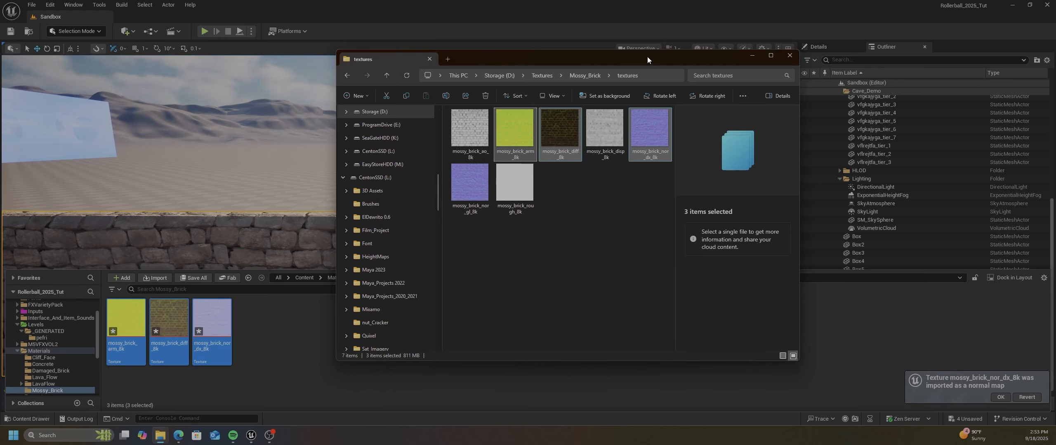
drag(647, 56, 0, 78)
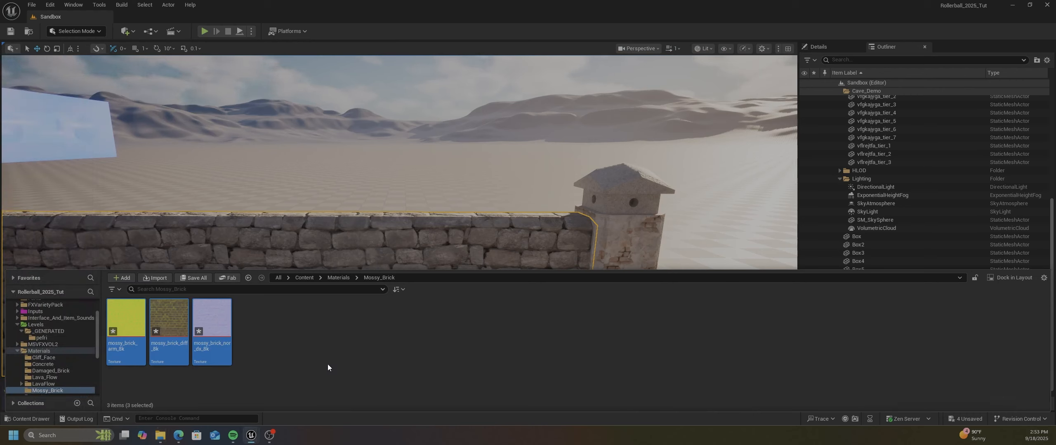
Create a material named M_MossyBrick in the Mossy_Brick folder and open it for editing
click(278, 345)
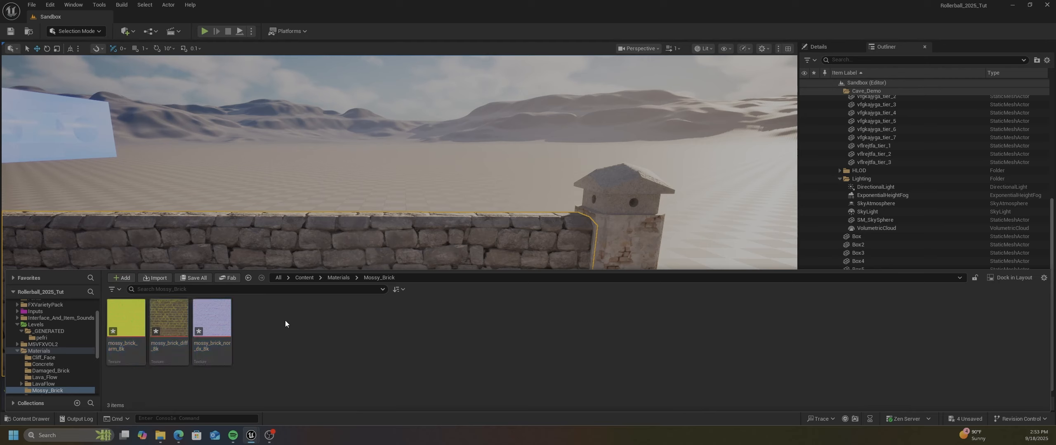
right_click(305, 337)
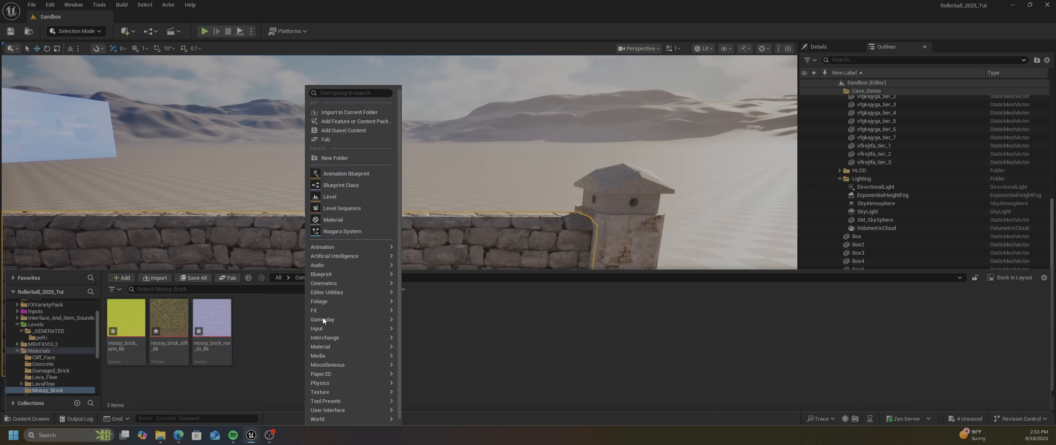
click(326, 220)
text(M_Mossy)
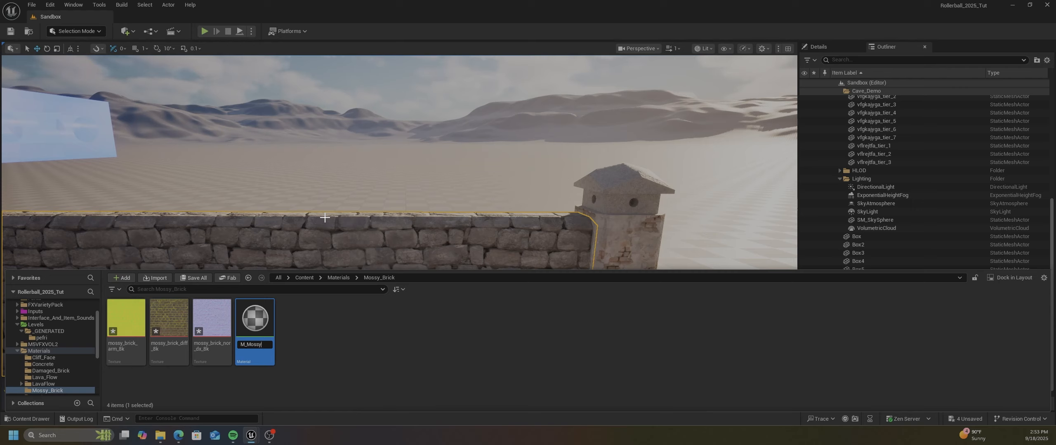
text(Brick)
key(Return)
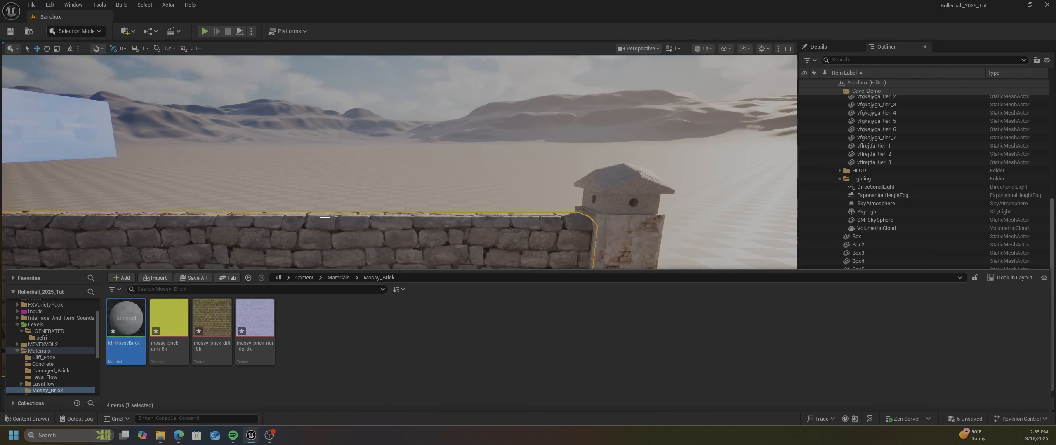
double_click(131, 346)
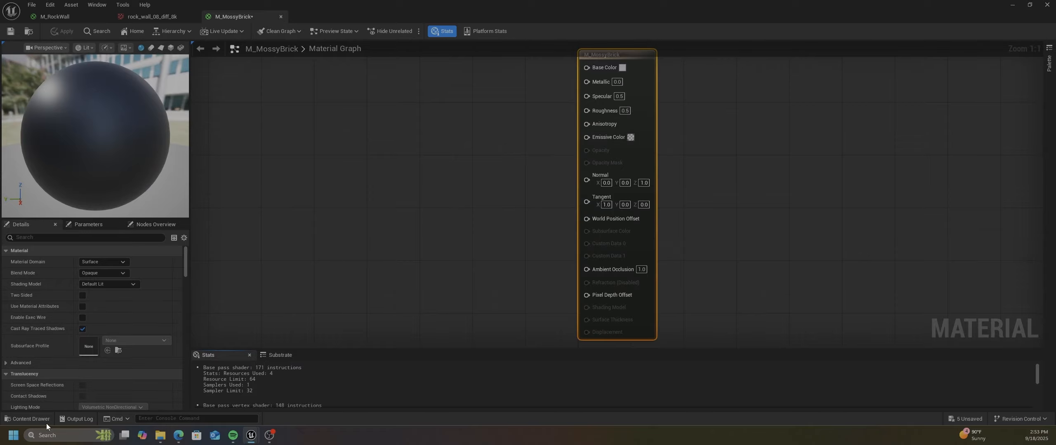
Add the arm, diff and nor_dx textures to the M_MossyBrick graph as Texture Sample nodes beside the material's main node
click(34, 417)
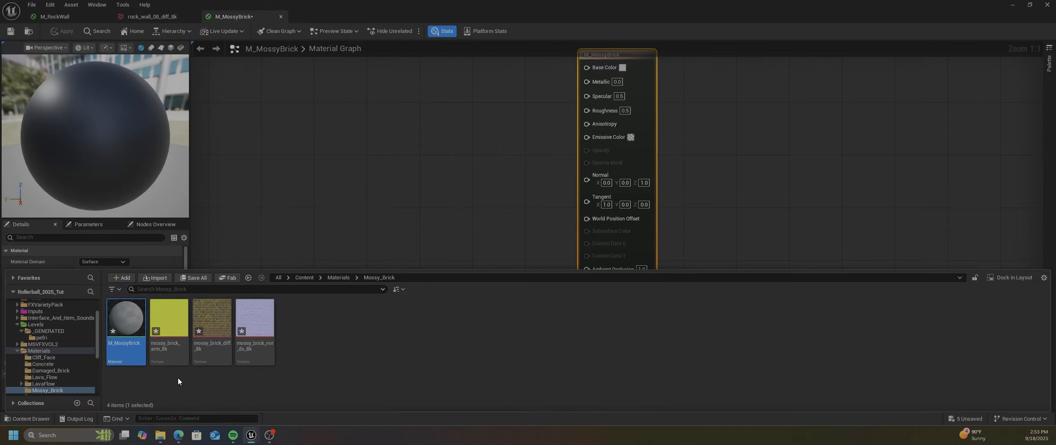
click(186, 317)
shift+click(259, 321)
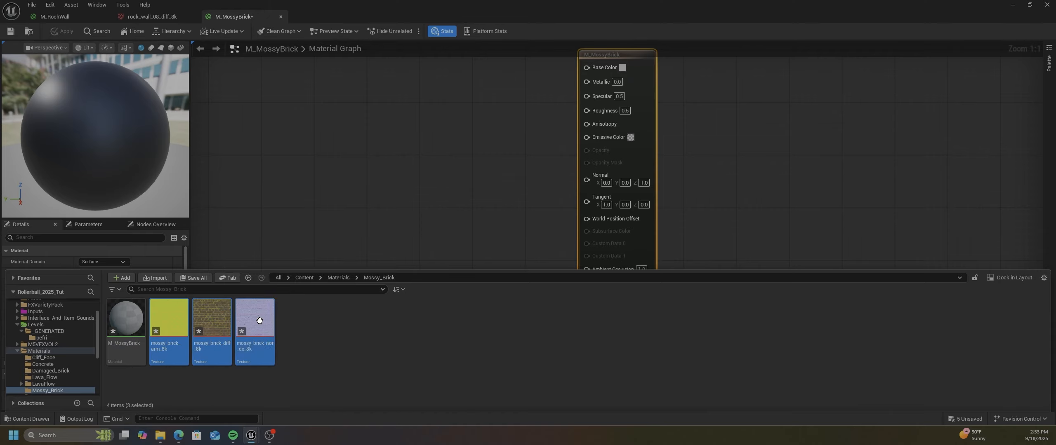
drag(199, 322, 402, 159)
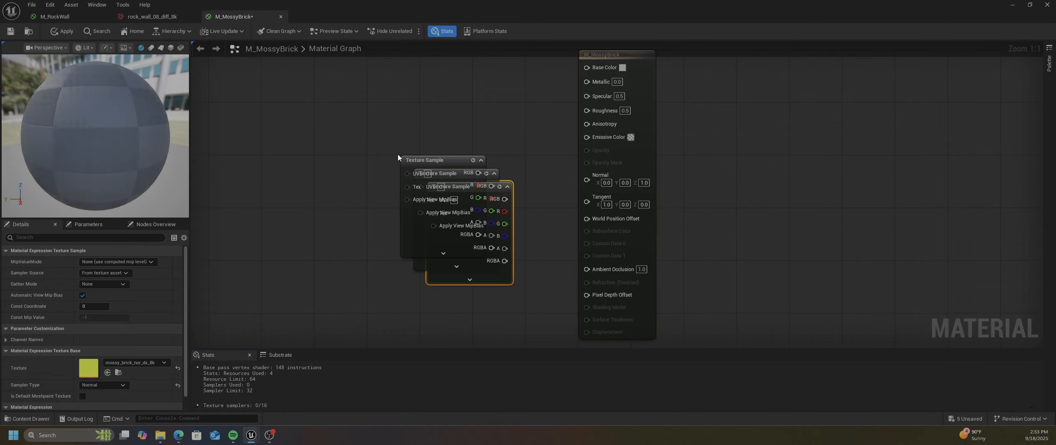
right_drag(488, 130, 522, 153)
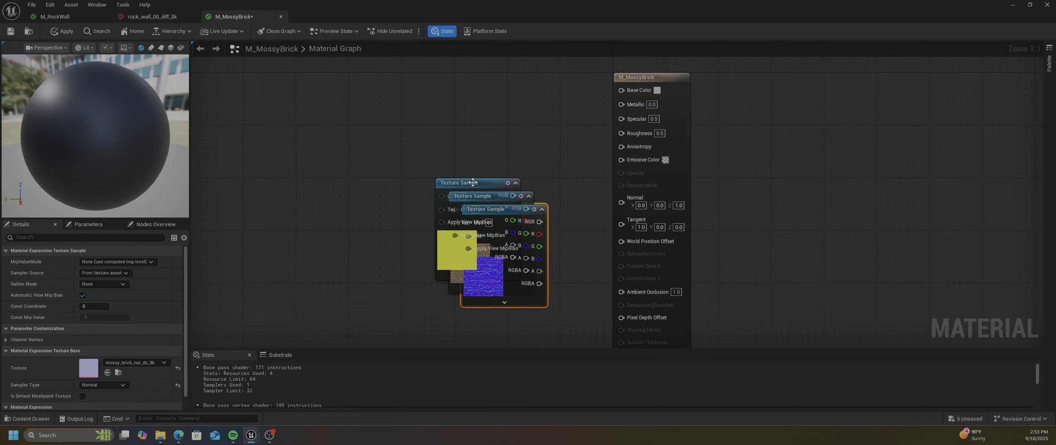
Space the diff texture node above the arm texture node and connect the diff node's RGB output to Base Color
drag(466, 182, 466, 75)
click(451, 200)
right_drag(560, 105, 557, 196)
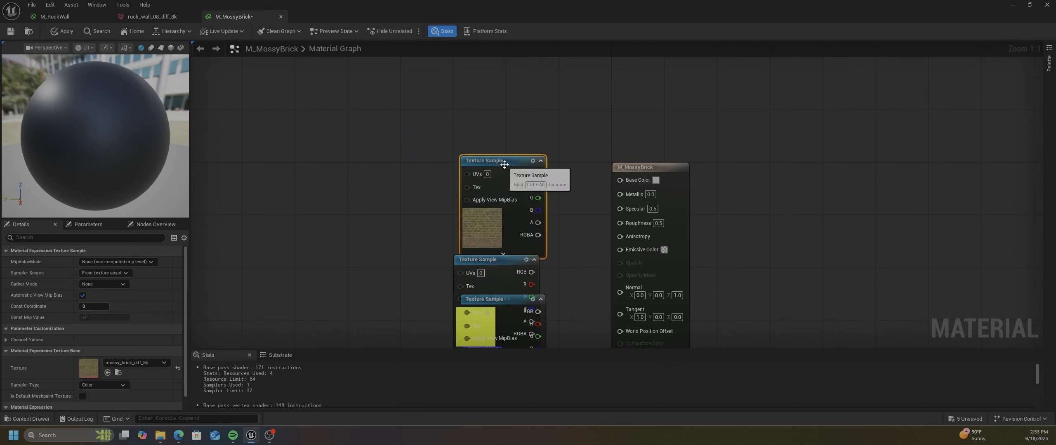
drag(501, 161, 494, 109)
drag(499, 265, 498, 245)
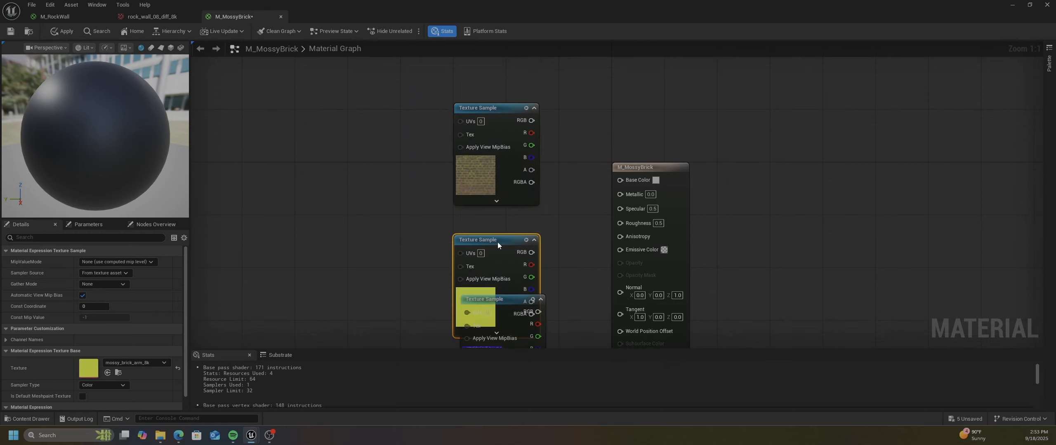
drag(532, 120, 618, 182)
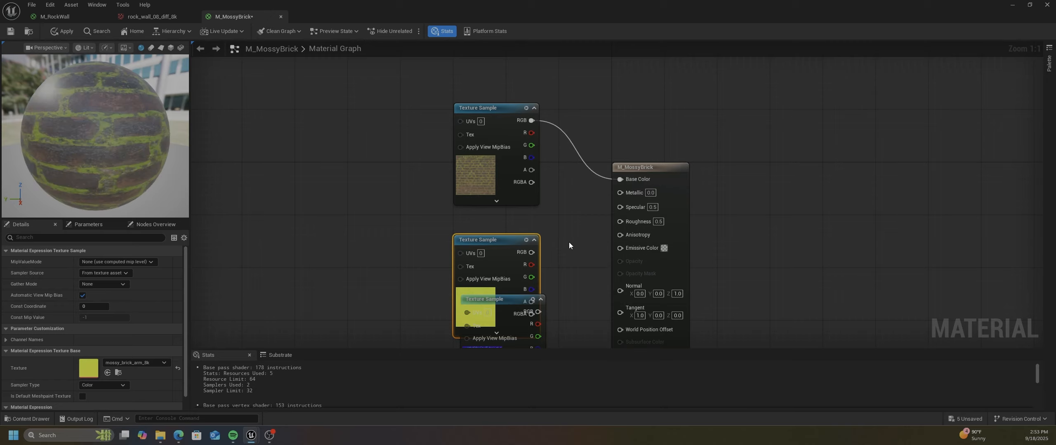
Place the nor_dx texture node below the arm node and connect its RGB output to the material's Normal input
right_drag(569, 246, 578, 128)
click(523, 249)
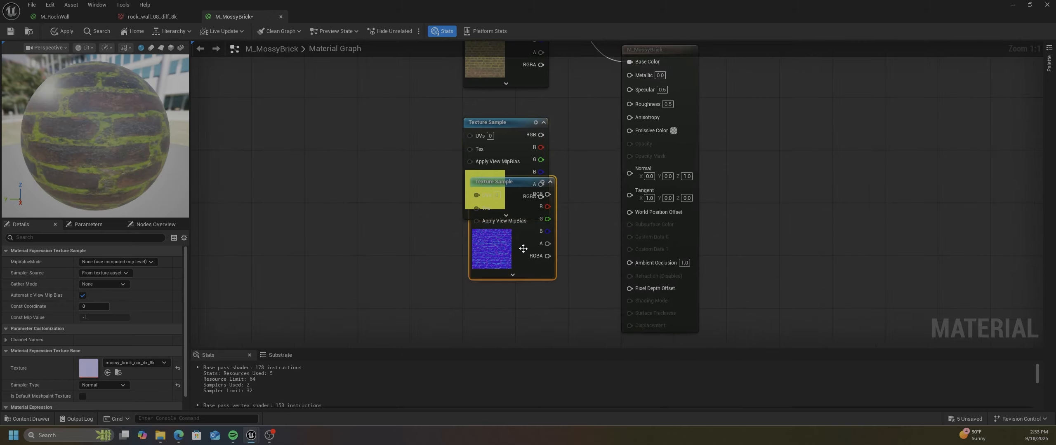
drag(523, 249, 510, 307)
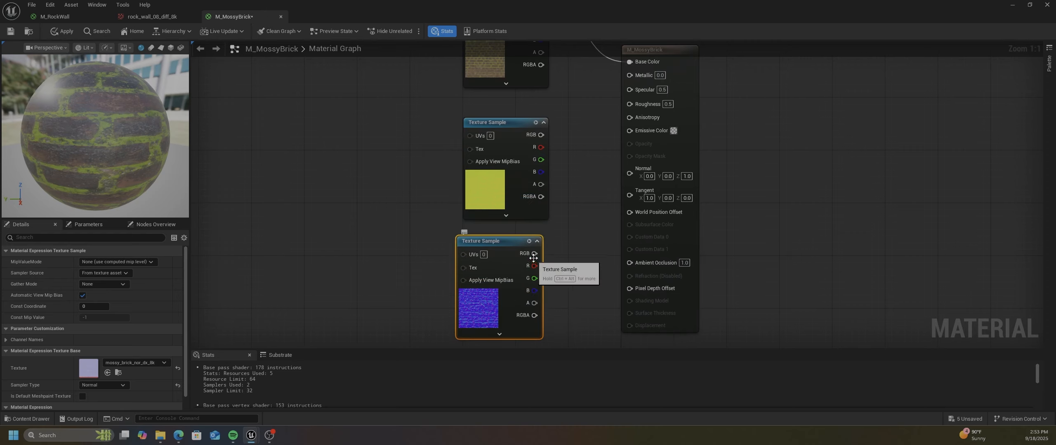
drag(534, 256, 628, 174)
right_drag(574, 141, 528, 178)
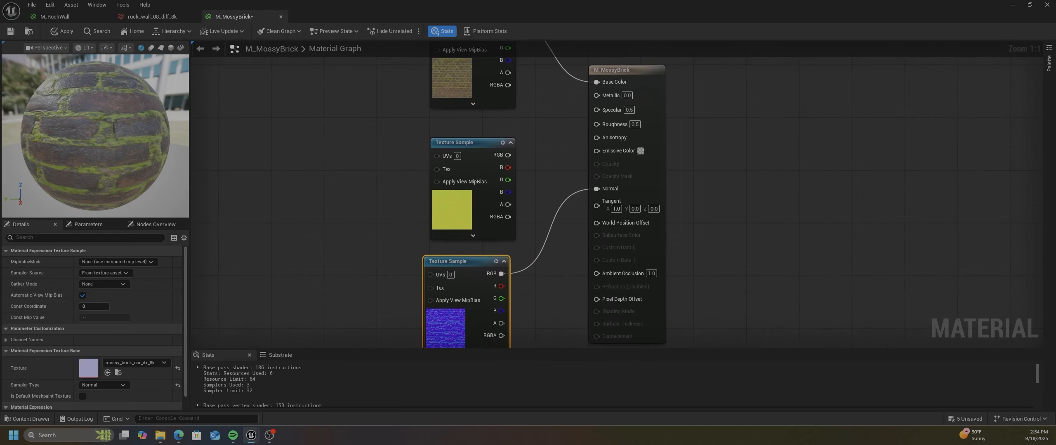
Detach the M_RockWall and rock_wall_08_diff_8k editors from the M_MossyBrick window and move them off this screen
mouse_move(250, 435)
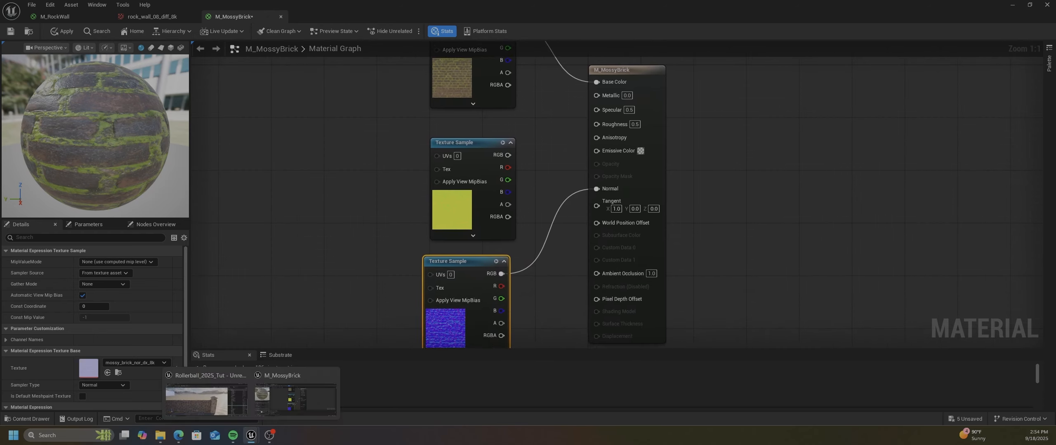
middle_click(60, 14)
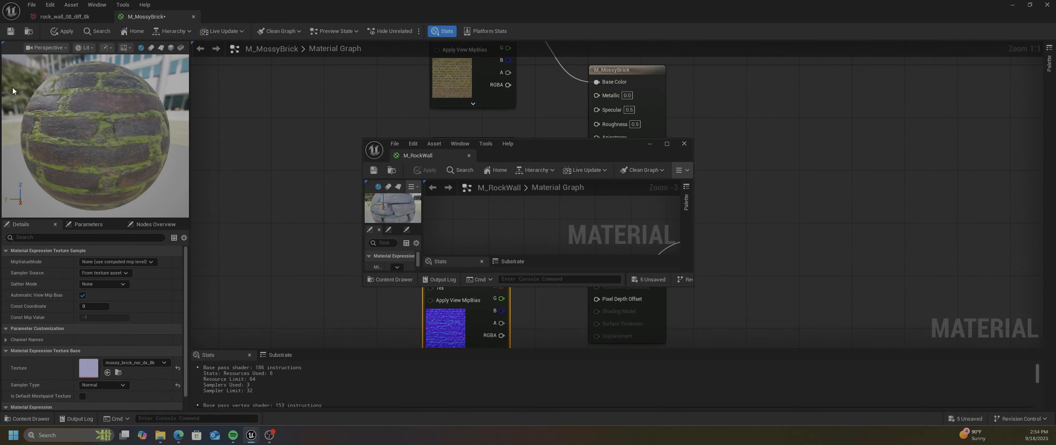
drag(538, 148, 0, 128)
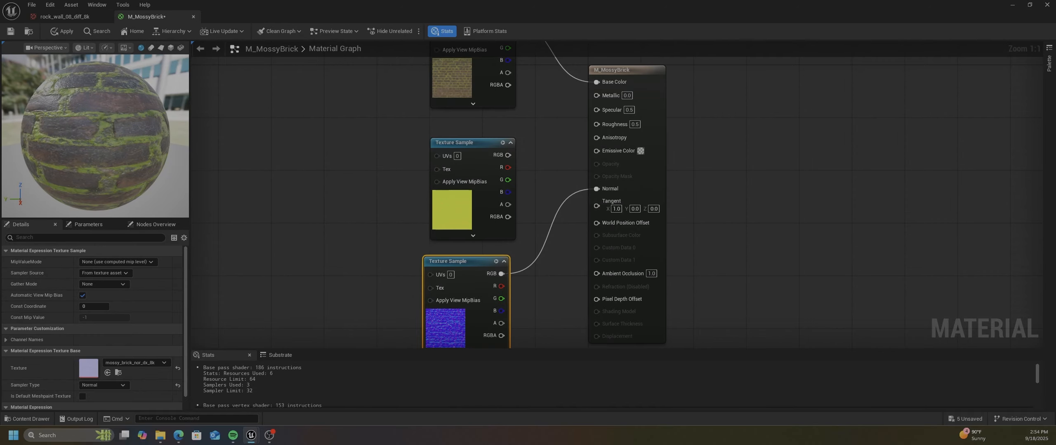
drag(58, 16, 0, 81)
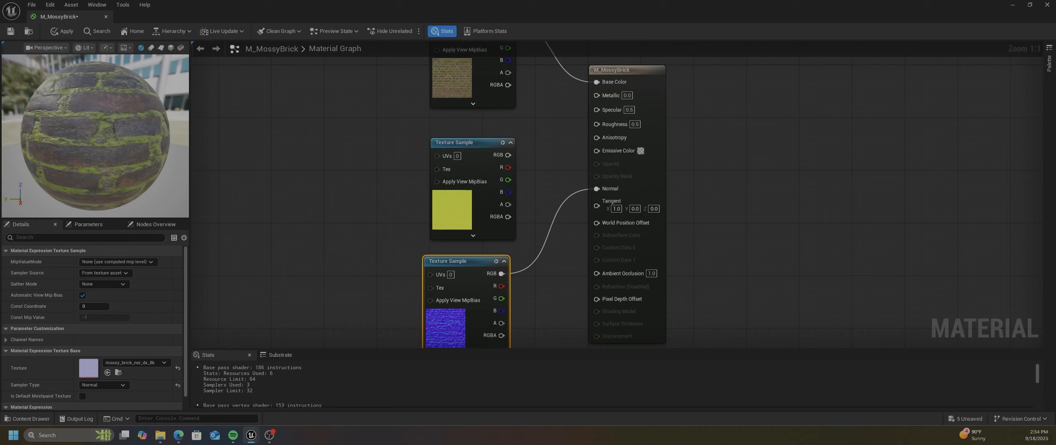
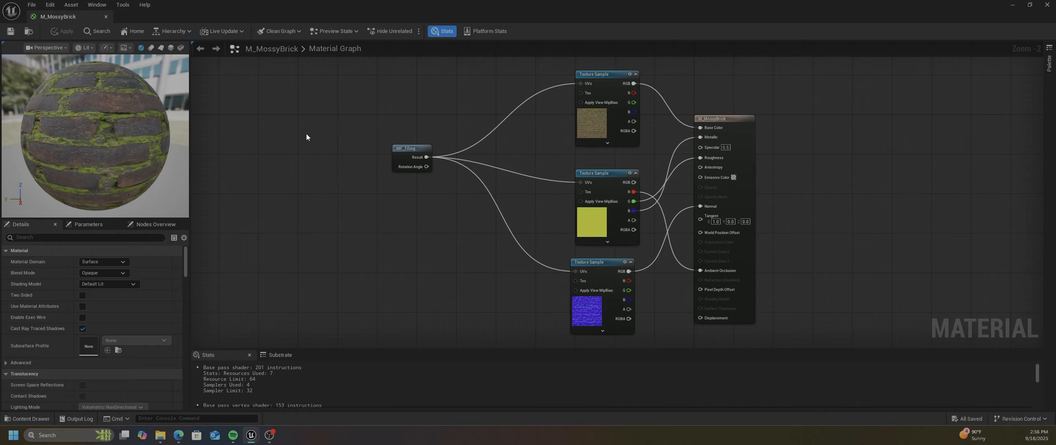
Close the M_MossyBrick material editor and open the Materials/Mossy_Brick folder in the project content
click(103, 14)
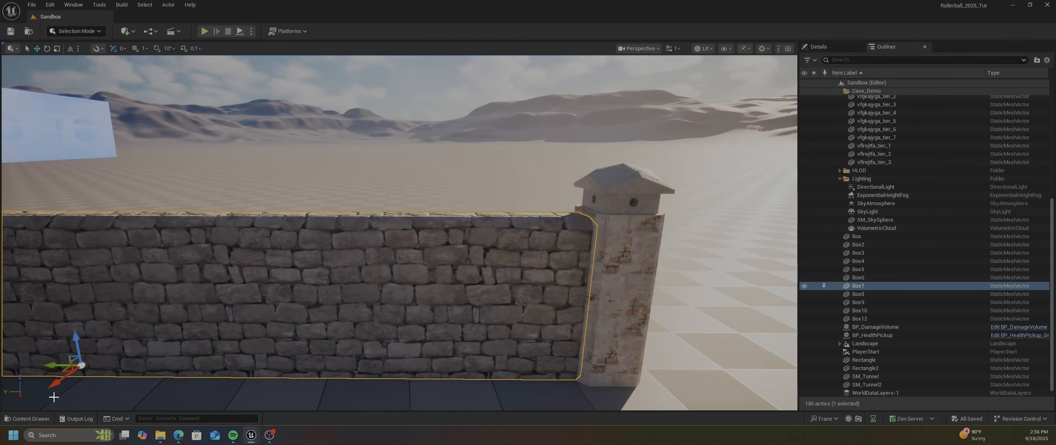
click(36, 418)
click(255, 326)
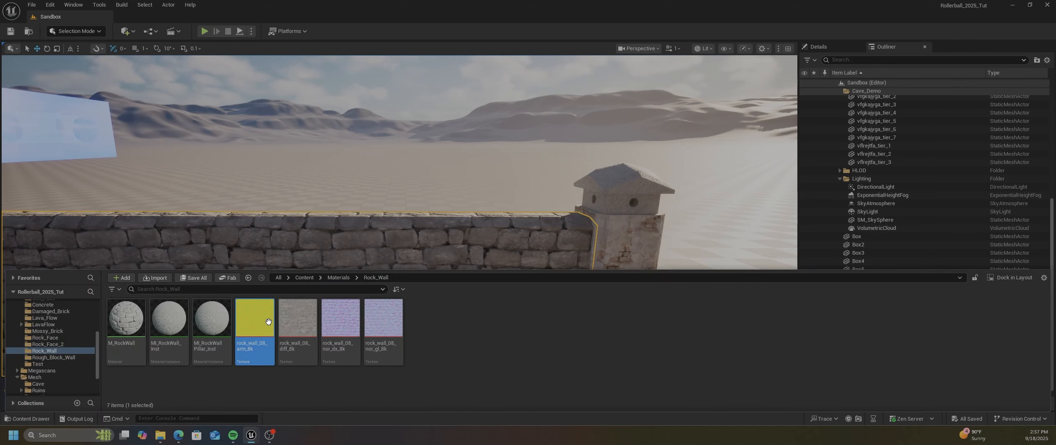
click(339, 277)
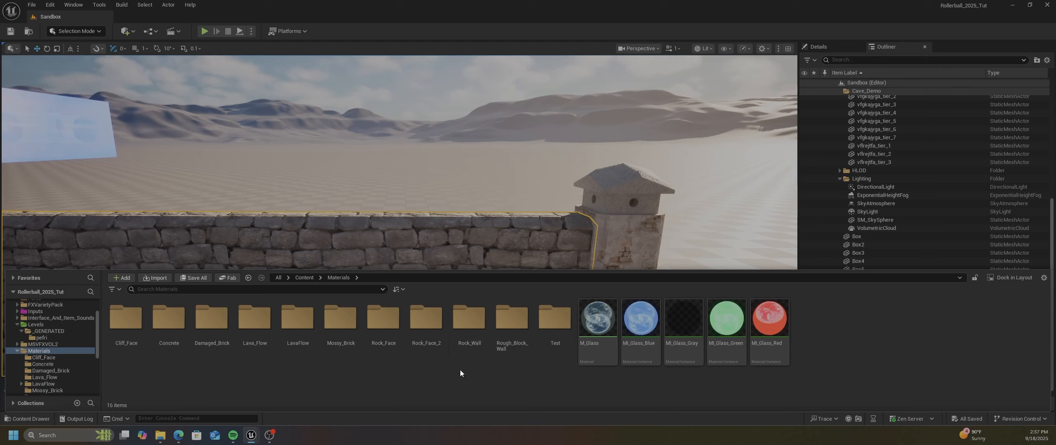
double_click(337, 322)
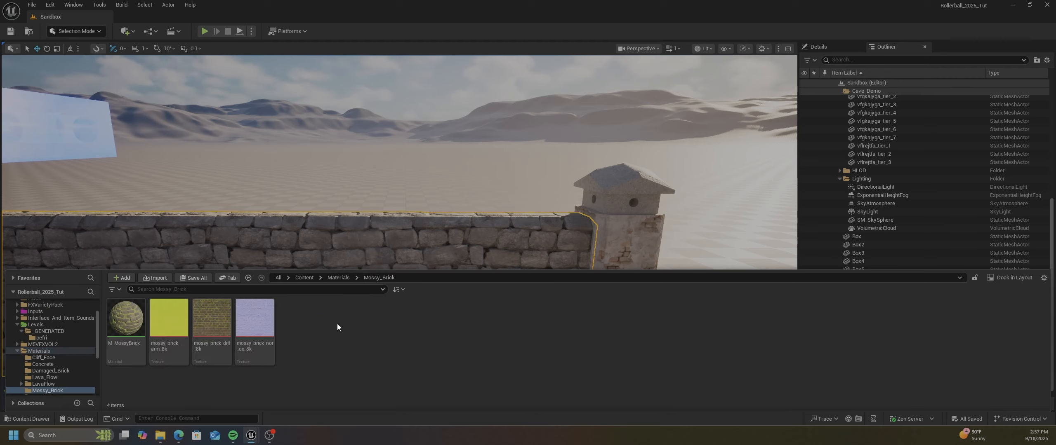
Create a material instance from M_MossyBrick, name it MI_MossyBrick_Inst, and save all assets
click(136, 330)
right_click(122, 328)
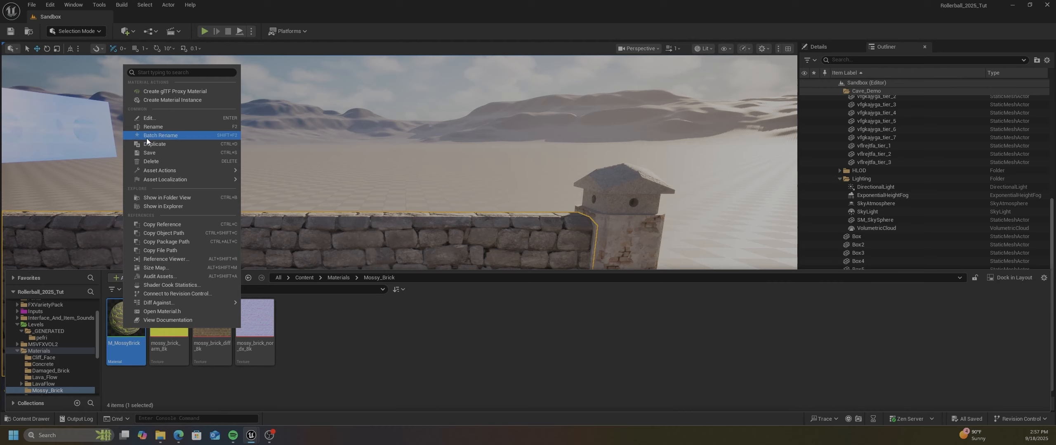
click(164, 100)
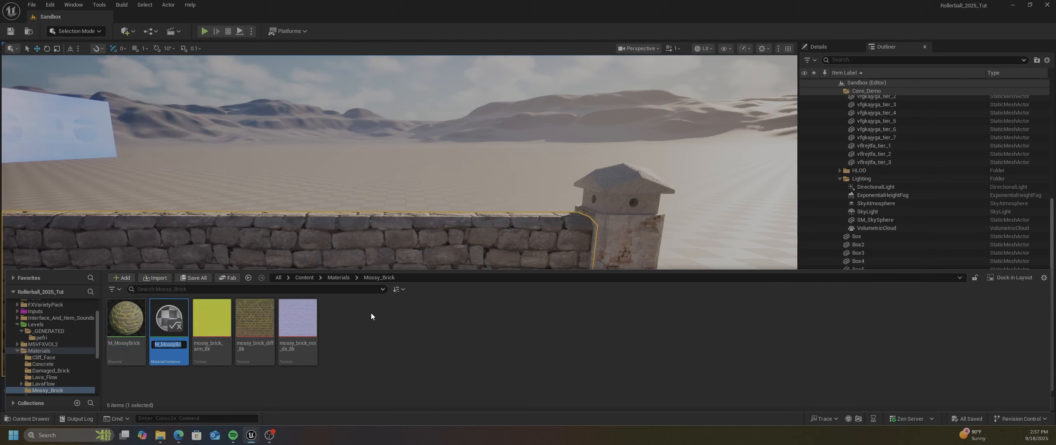
key(Home)
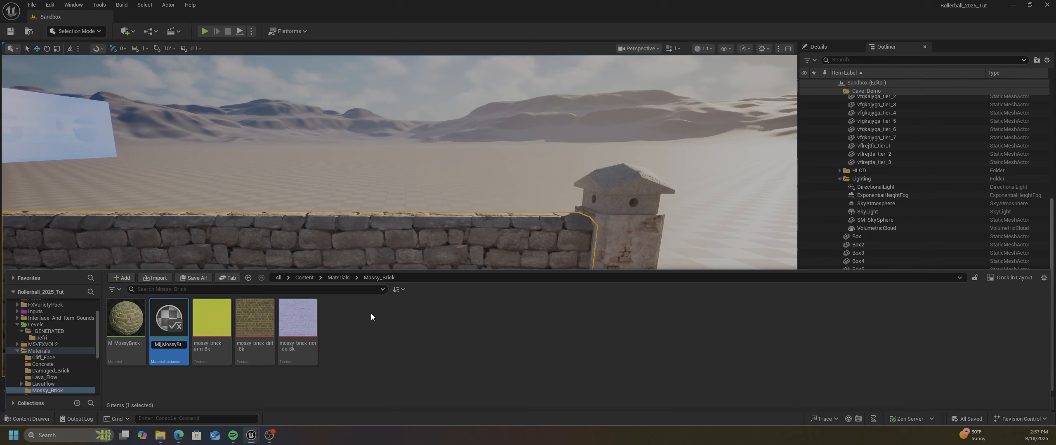
text(I)
key(Return)
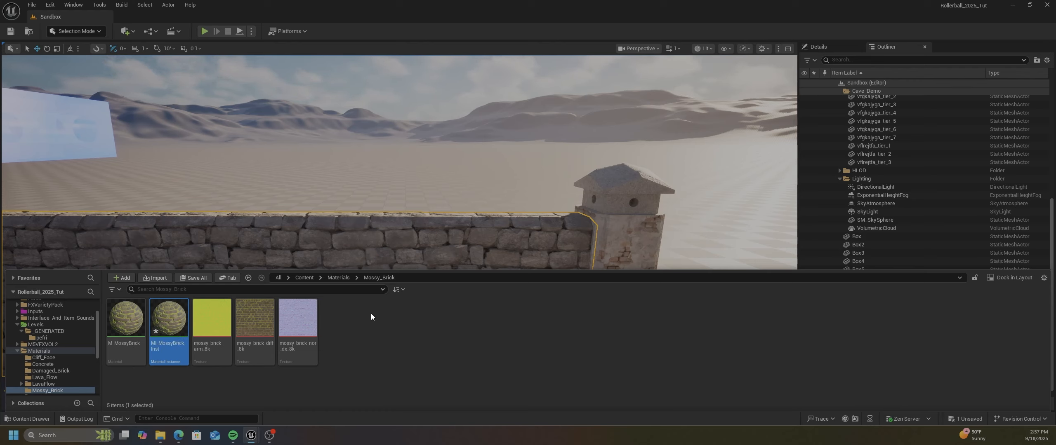
click(31, 4)
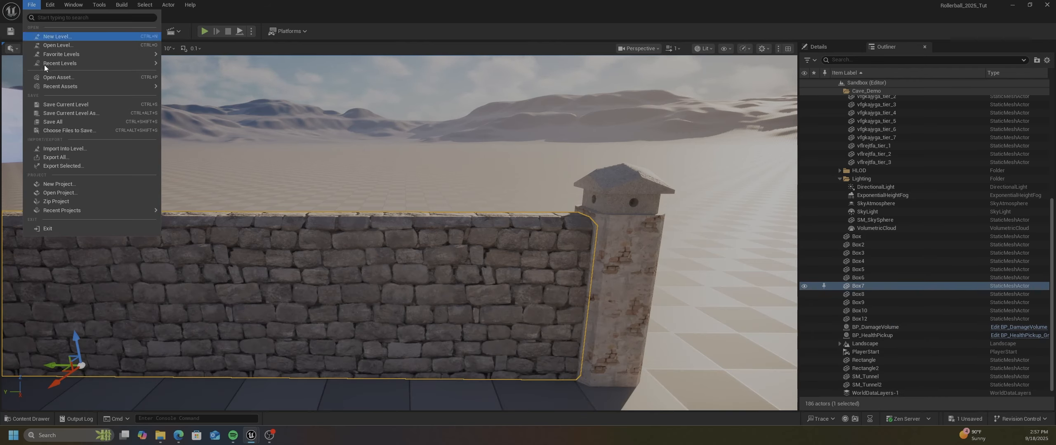
click(46, 122)
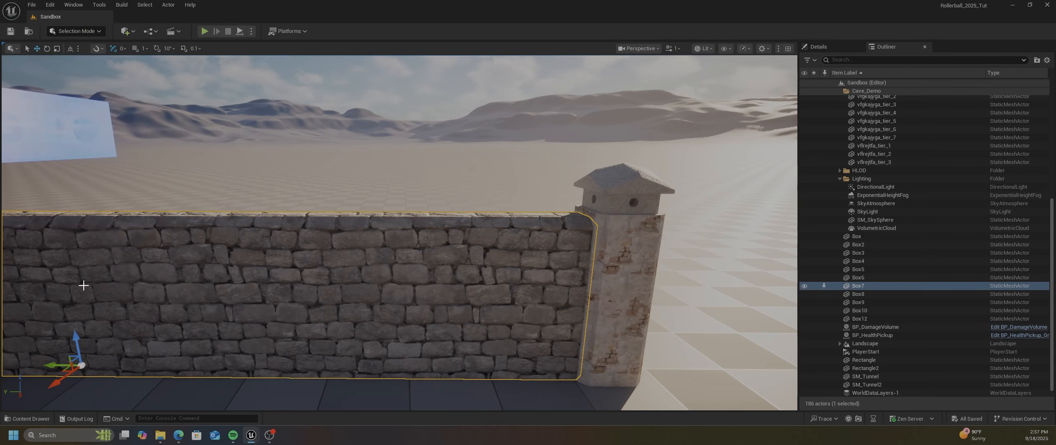
Open MI_MossyBrick_Inst in a maximized editor and enable its Tiling/Offset and Rotation Angle parameter overrides
click(36, 420)
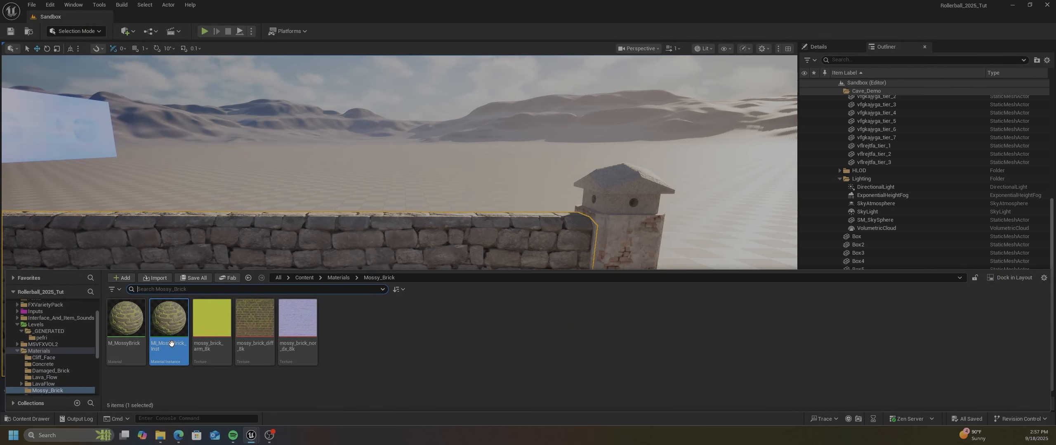
double_click(171, 346)
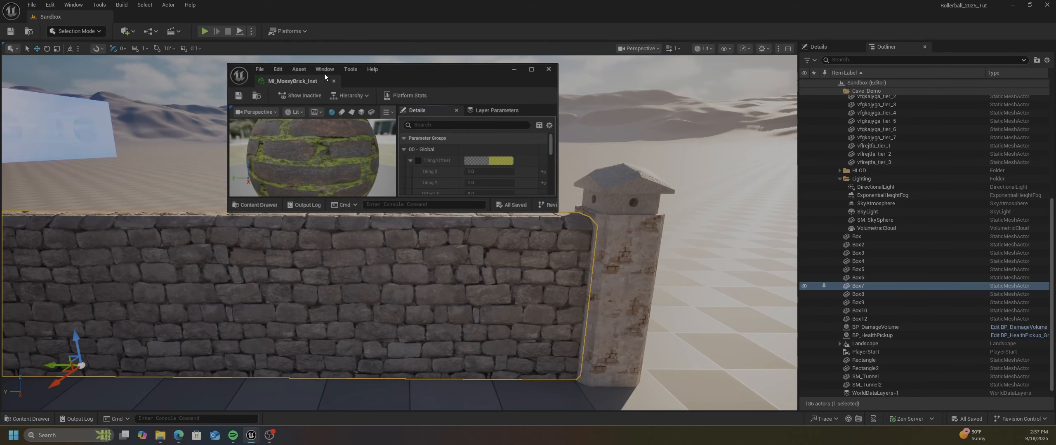
drag(450, 68, 505, 10)
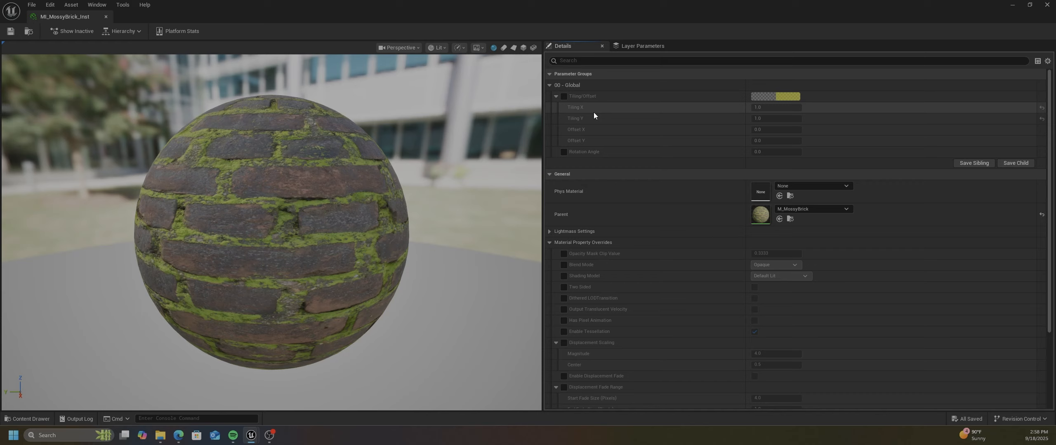
click(564, 96)
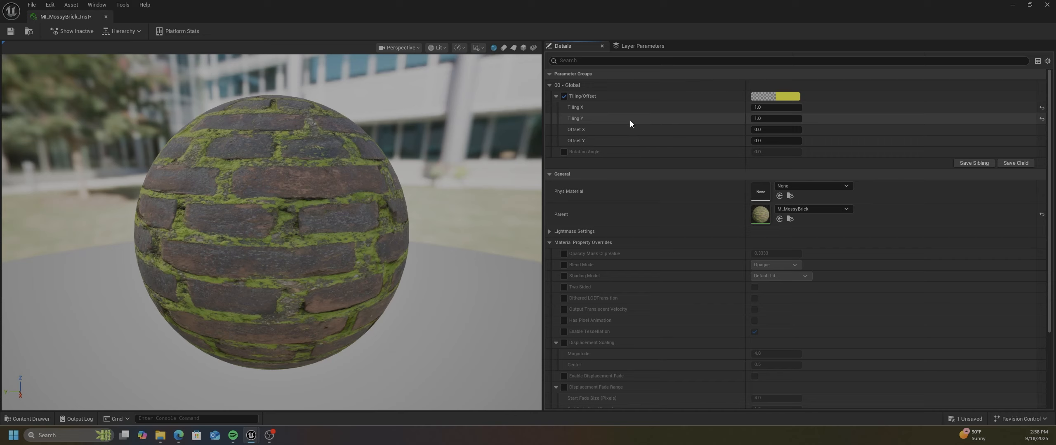
click(564, 152)
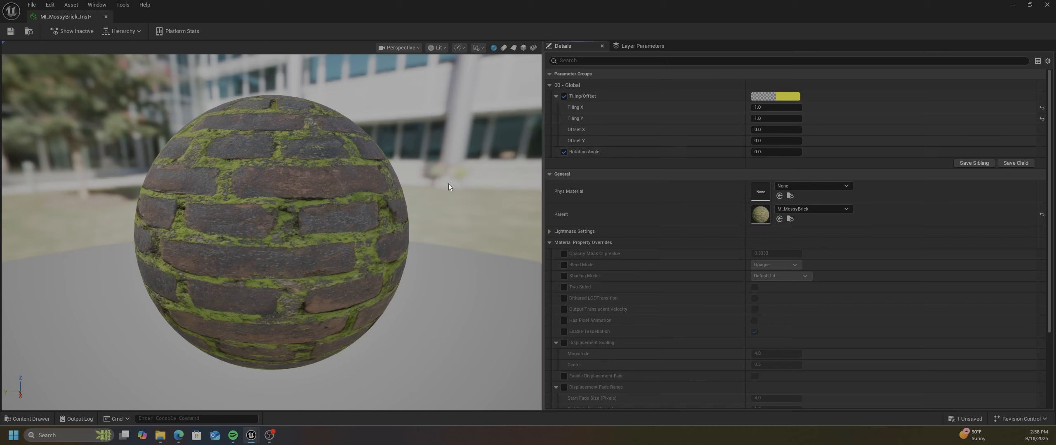
Try the instance's Rotation Angle at 0.25 and 0.5, and set it back to 0
click(768, 152)
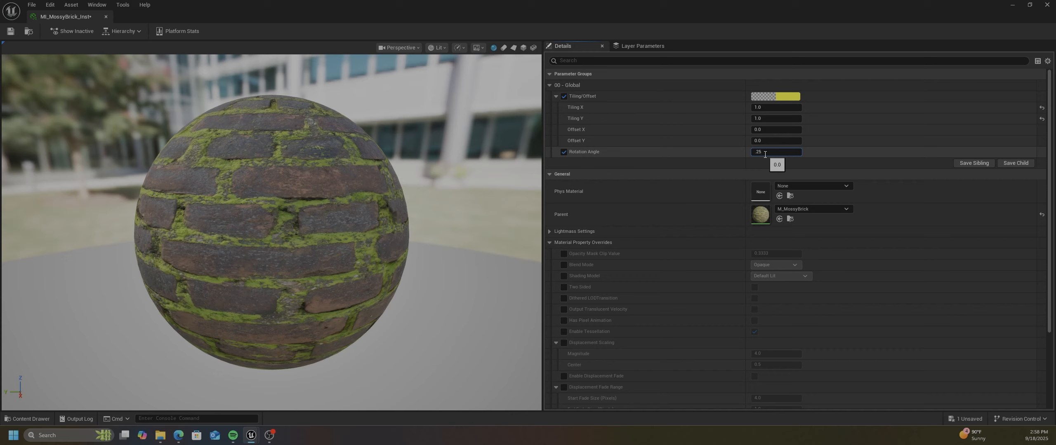
key(Return)
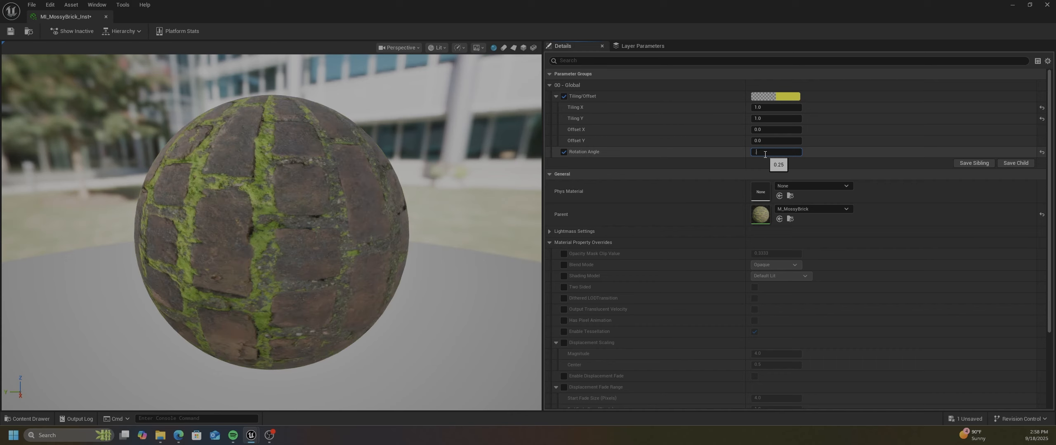
key(Return)
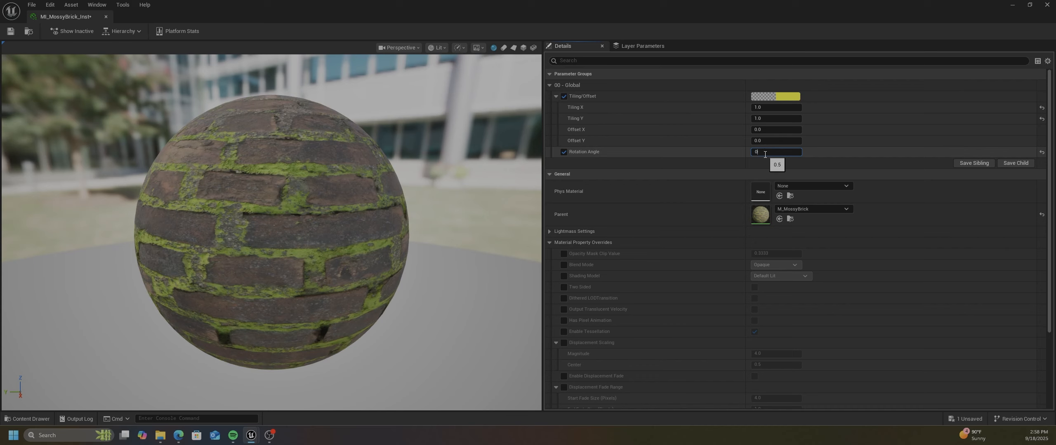
key(Return)
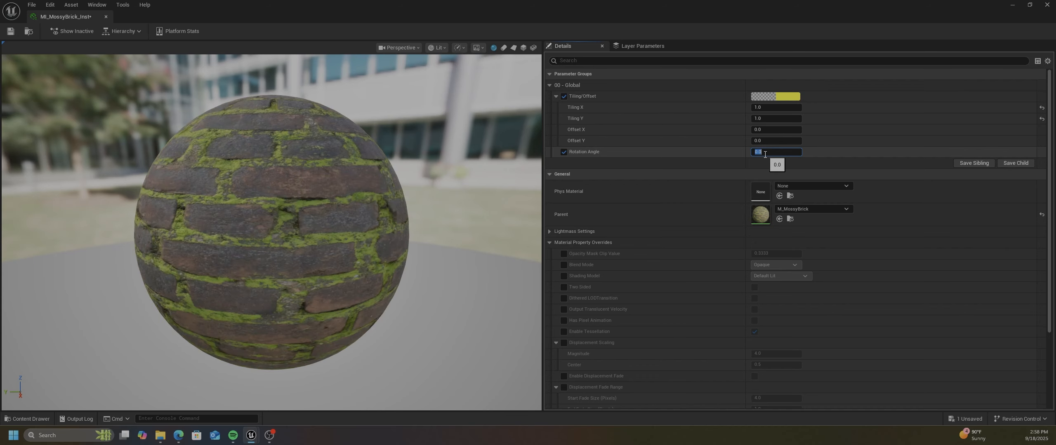
Review the instance's material property overrides, save it, and move its editor off the level editor's screen
scroll(632, 236, down, 2)
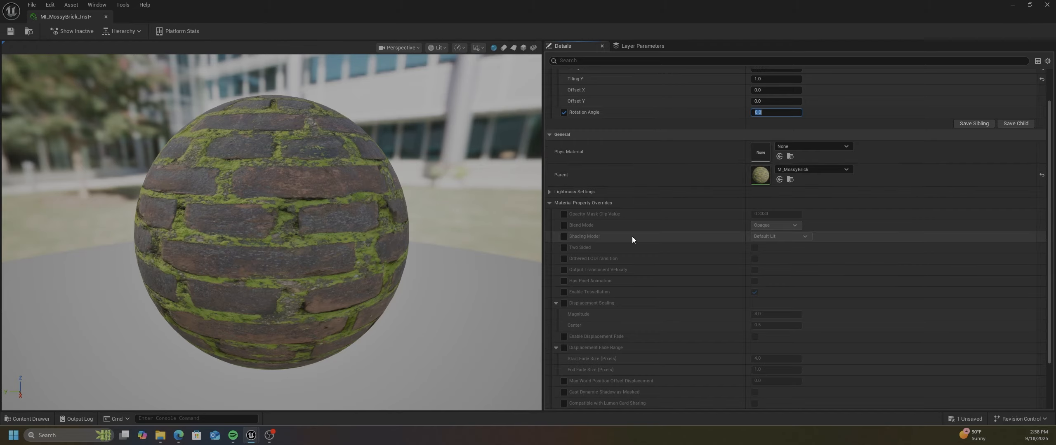
scroll(591, 240, down, 2)
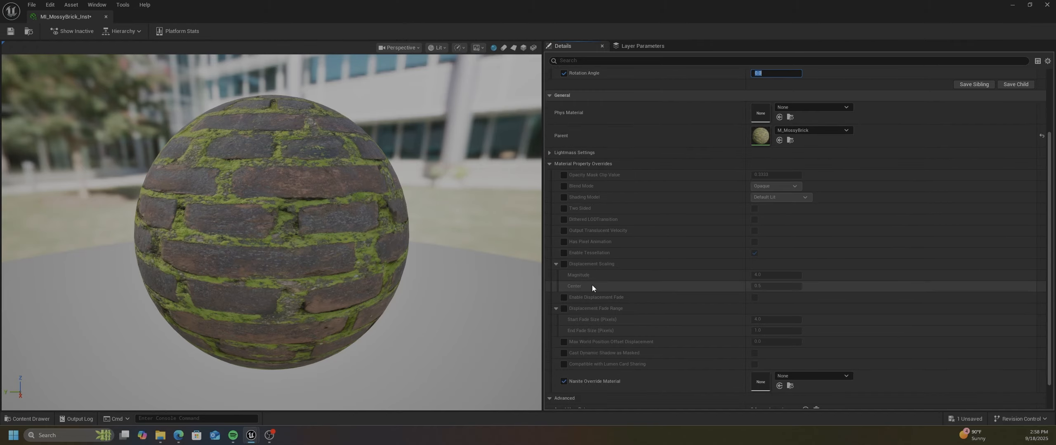
scroll(627, 307, down, 2)
scroll(659, 288, up, 6)
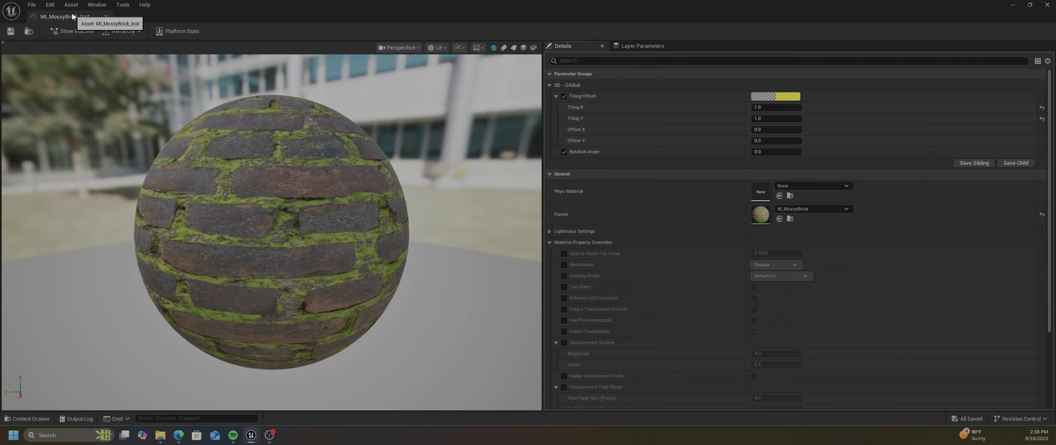
drag(71, 17, 0, 58)
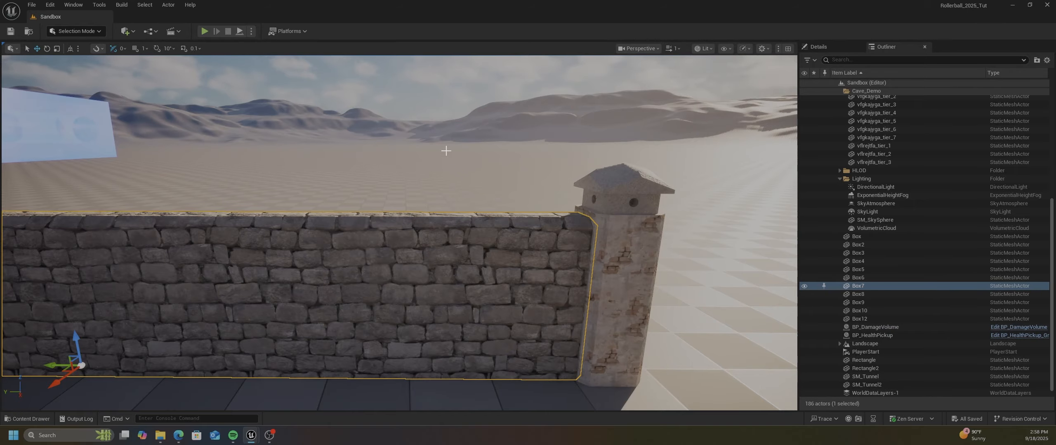
Switch to Modeling Mode and place a new Box on the floor in front of the rock wall
right_drag(445, 151, 494, 190)
scroll(463, 179, down, 2)
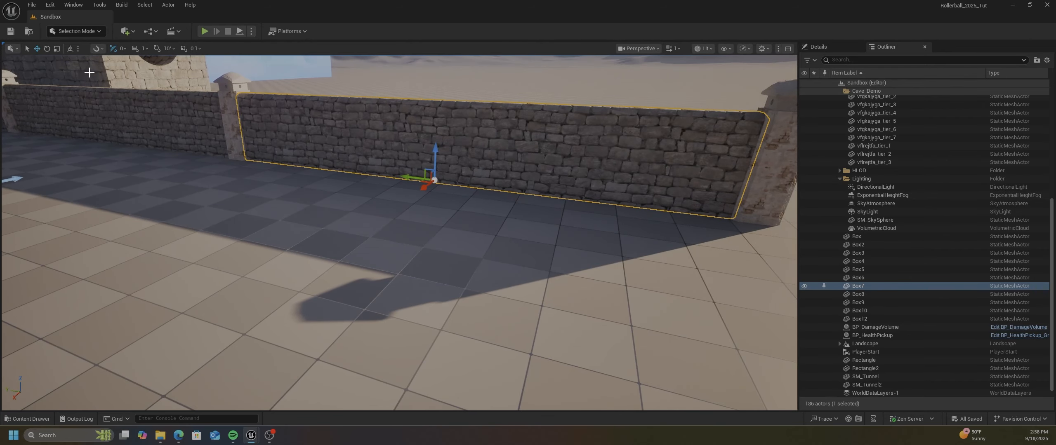
click(78, 31)
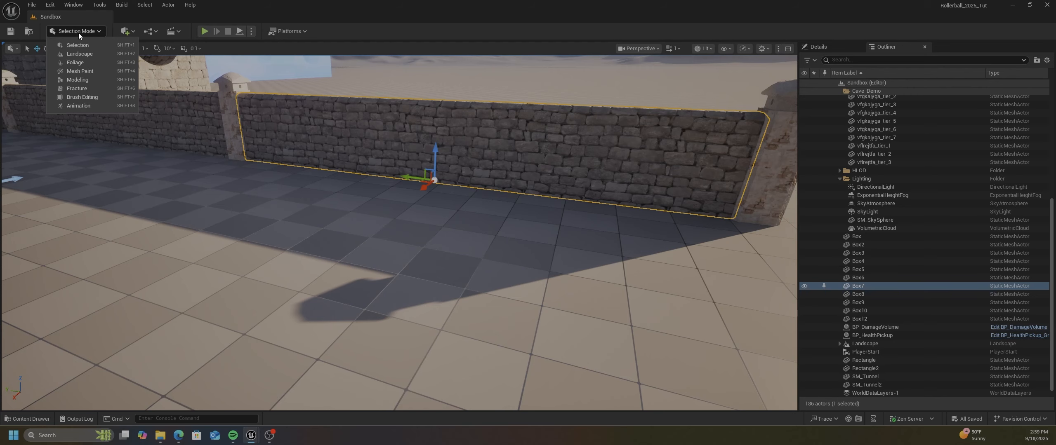
click(82, 81)
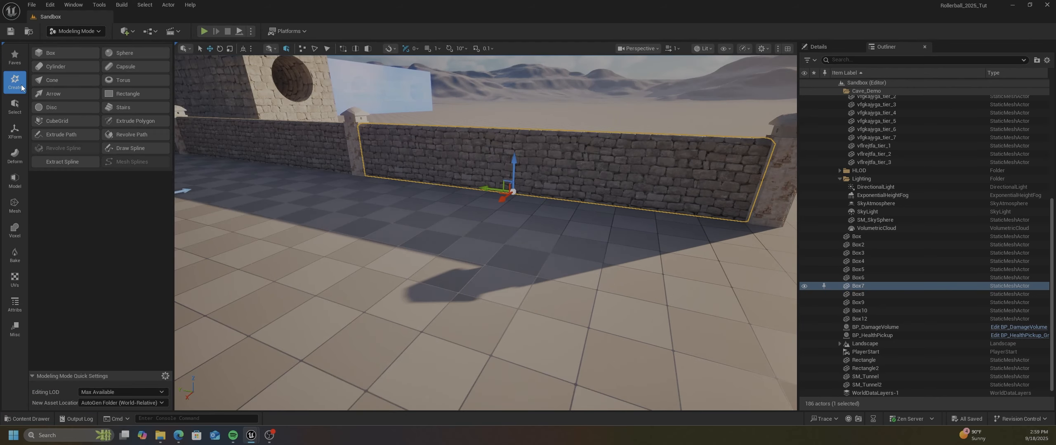
click(64, 54)
click(342, 271)
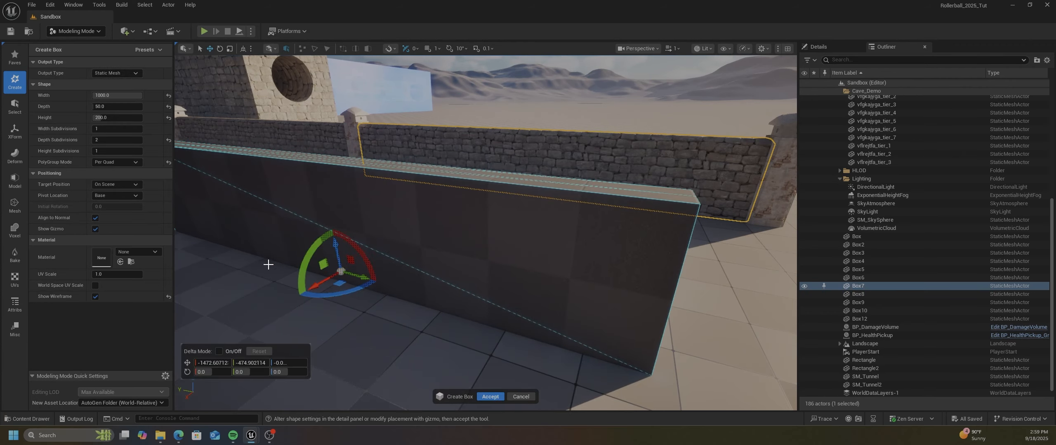
Reset the box's Width, Depth and Height to 100 and its Depth Subdivisions to 1
click(169, 95)
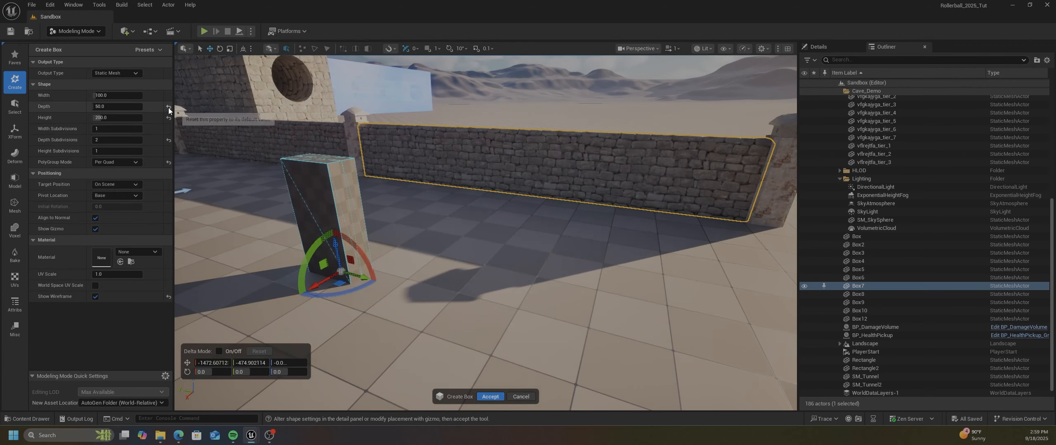
click(169, 107)
click(169, 118)
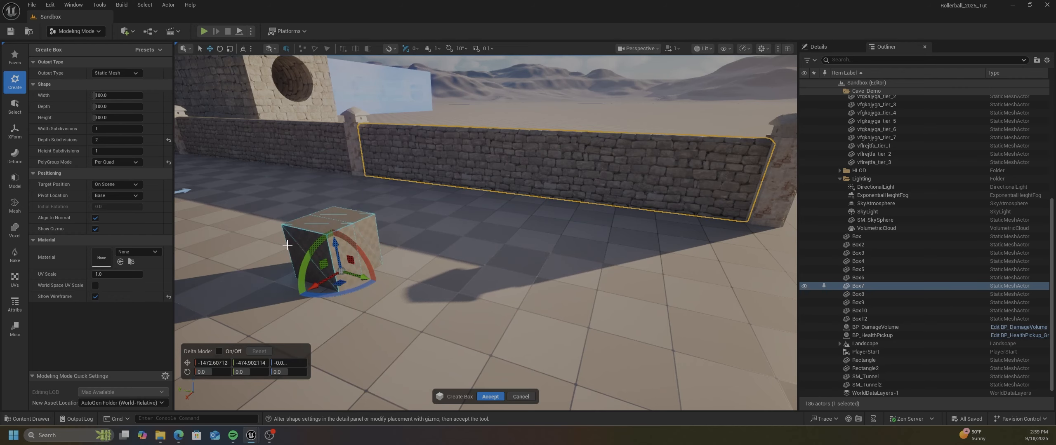
right_drag(292, 249, 255, 254)
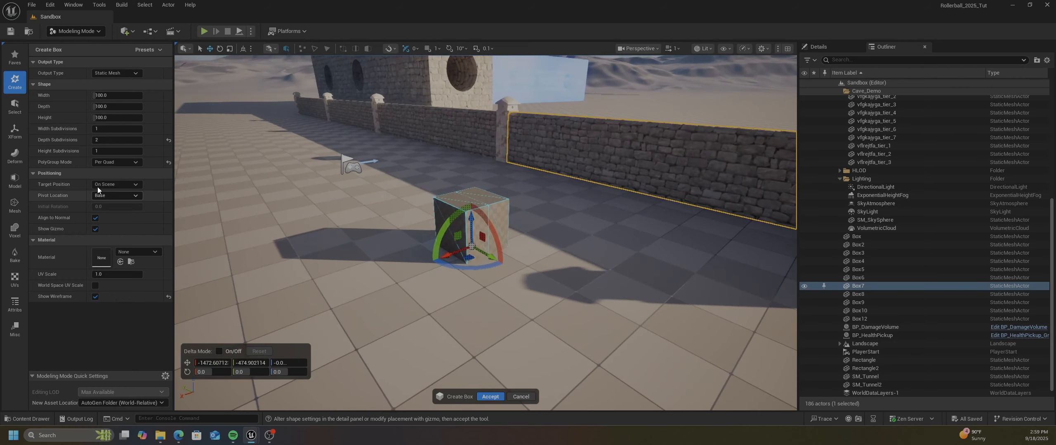
click(168, 139)
mouse_move(404, 278)
right_down()
mouse_move(373, 286)
mouse_move(401, 272)
right_up()
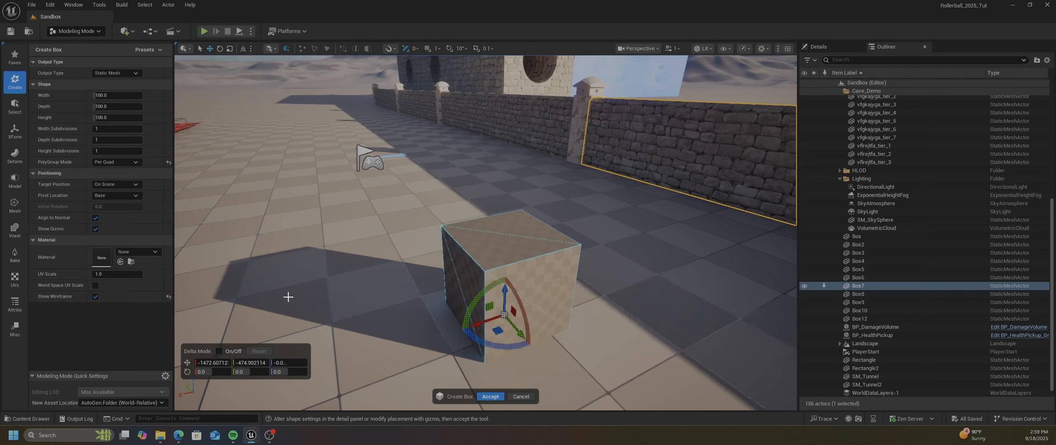
Make Content/Mesh the current content folder while keeping the box creation active in the viewport
click(18, 419)
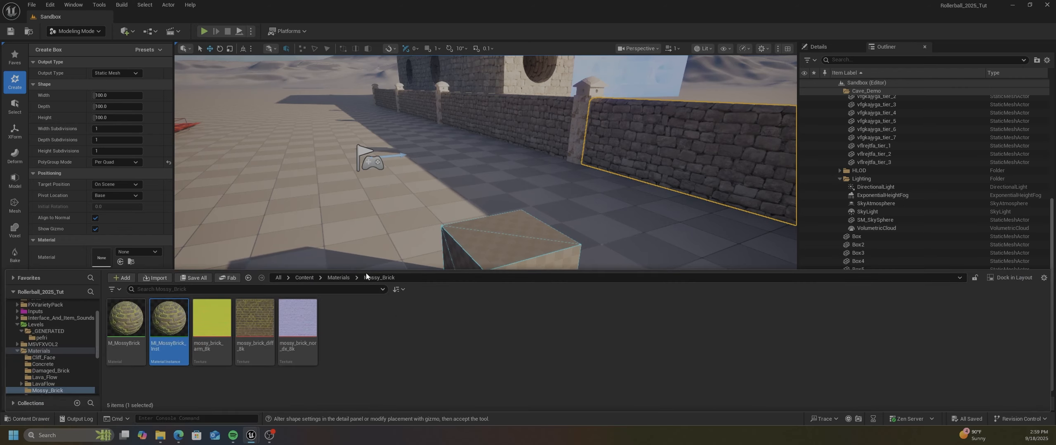
click(310, 279)
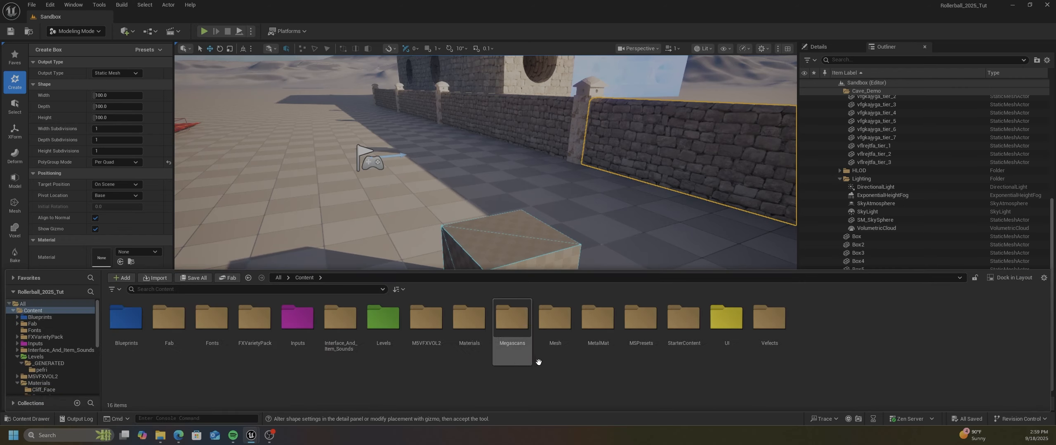
double_click(554, 321)
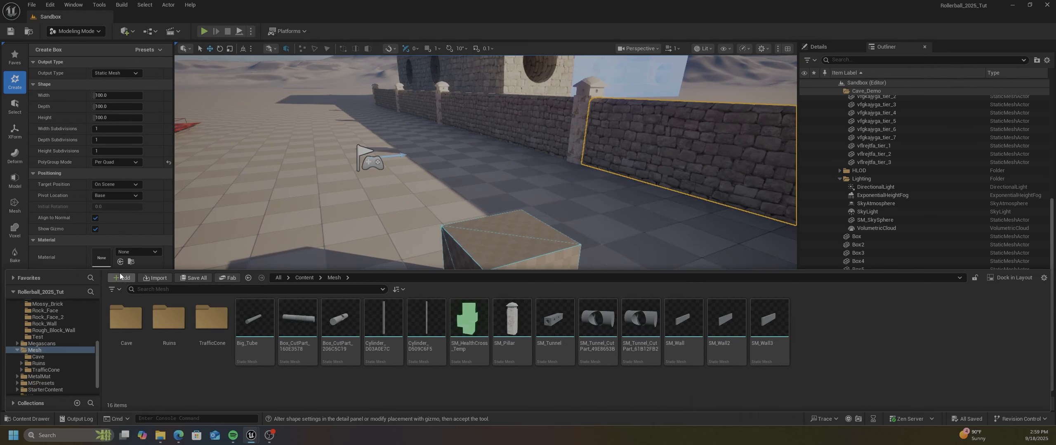
click(505, 236)
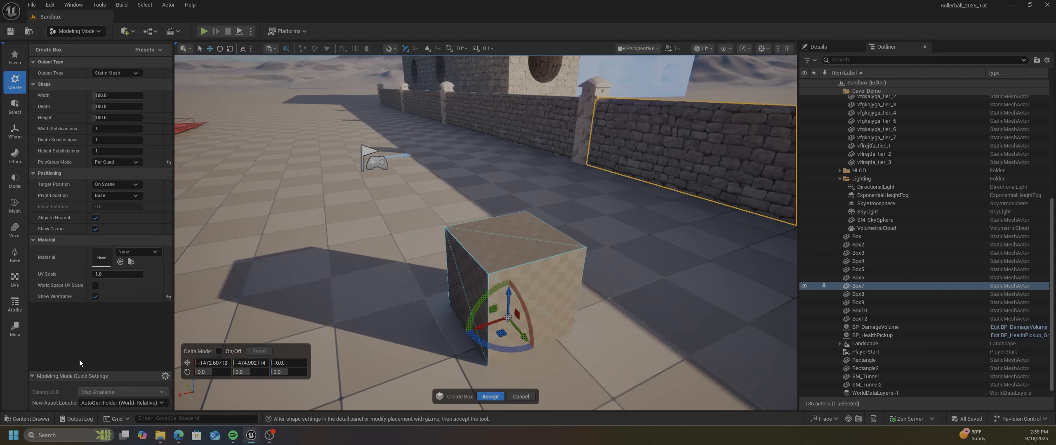
Set the New Asset Location to Current Folder and the new box's Width to 1000
click(103, 403)
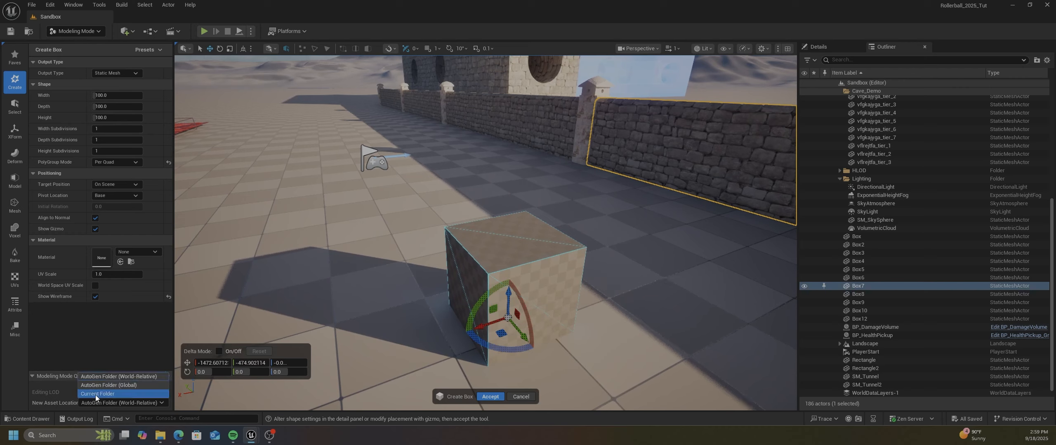
click(95, 395)
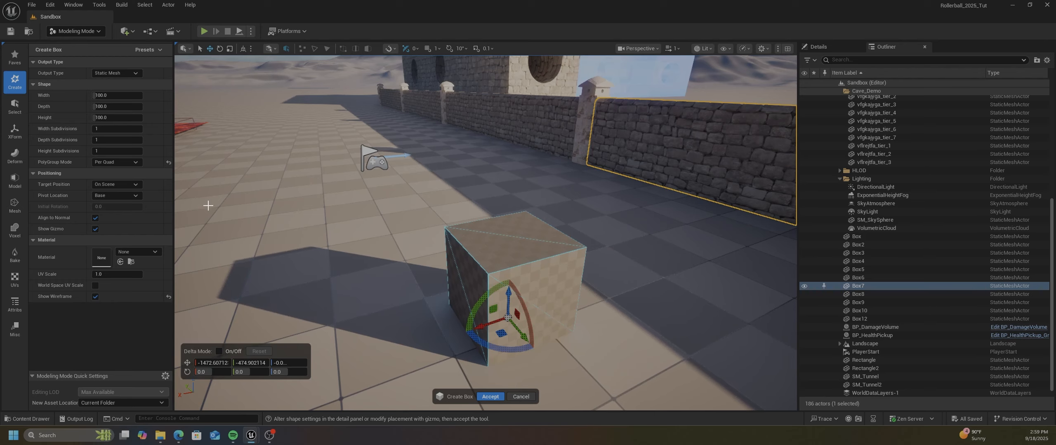
right_drag(293, 241, 412, 242)
key(a)
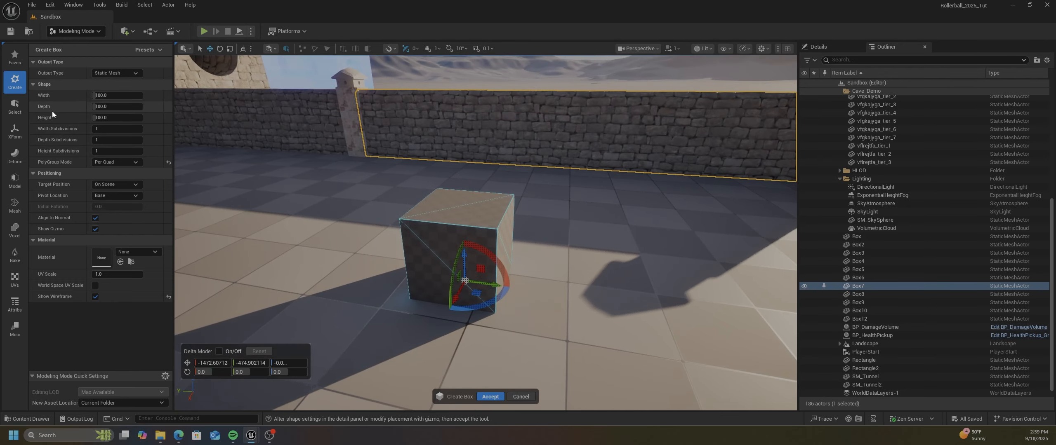
click(92, 97)
text(1000)
key(Return)
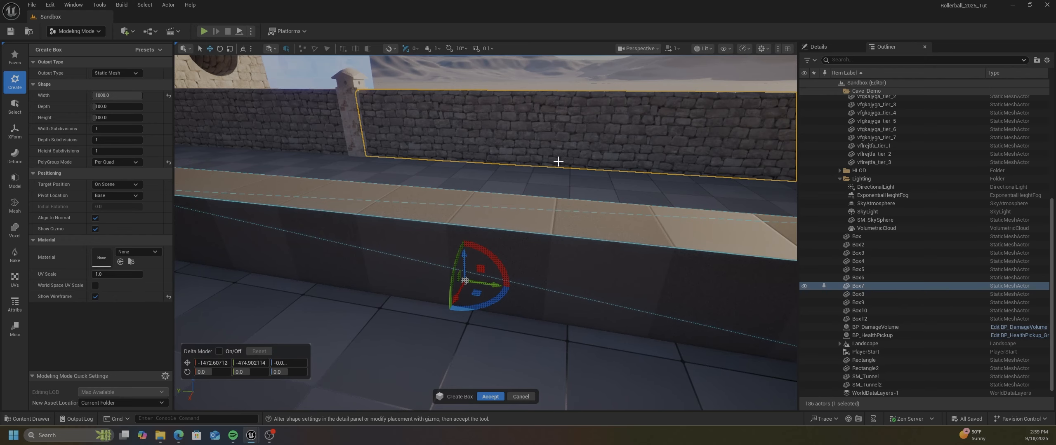
Set the box's Depth to 50
scroll(519, 171, down, 4)
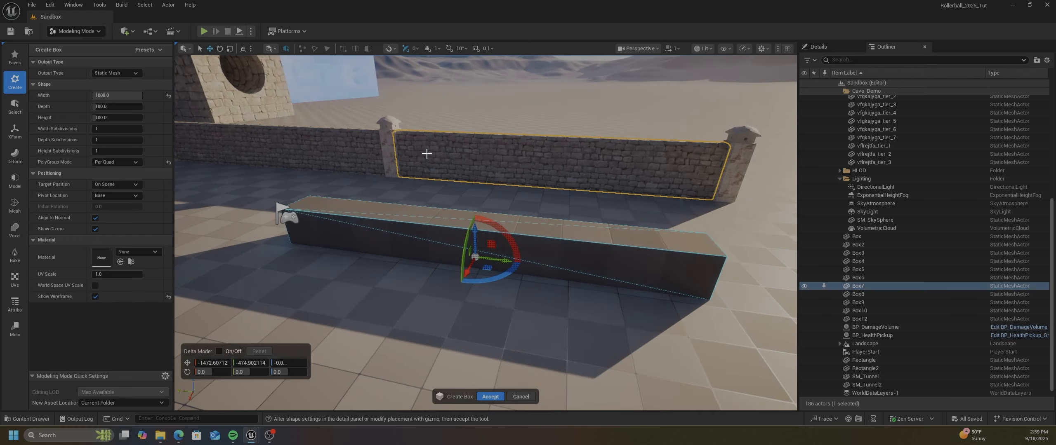
click(103, 107)
text(5)
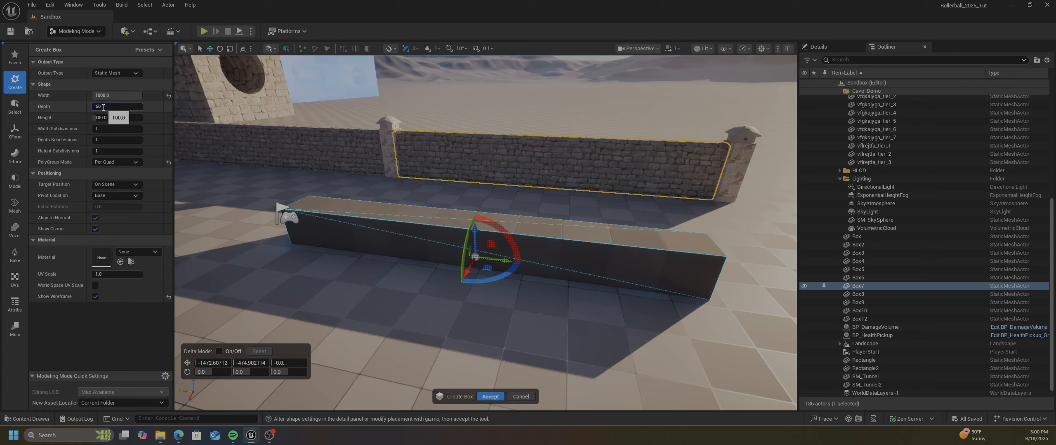
text(0)
key(Return)
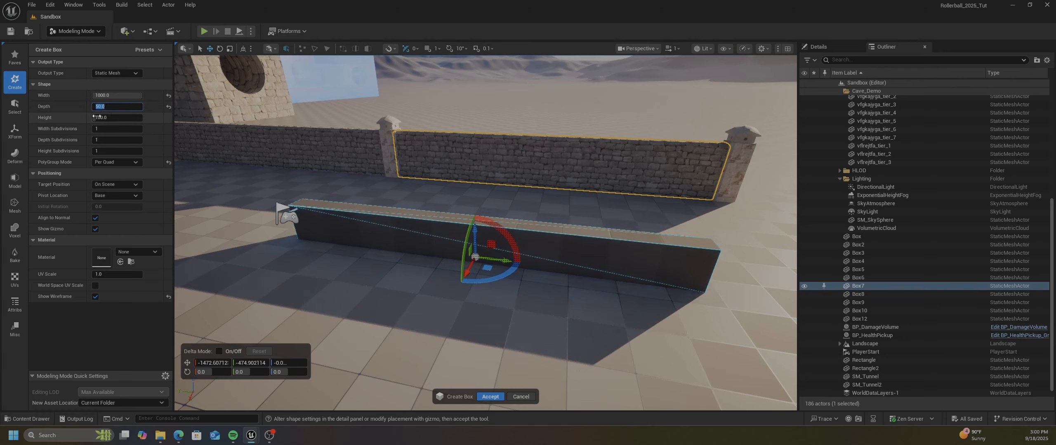
Set the box's Height to 500 and check its size against the existing stone wall
click(100, 121)
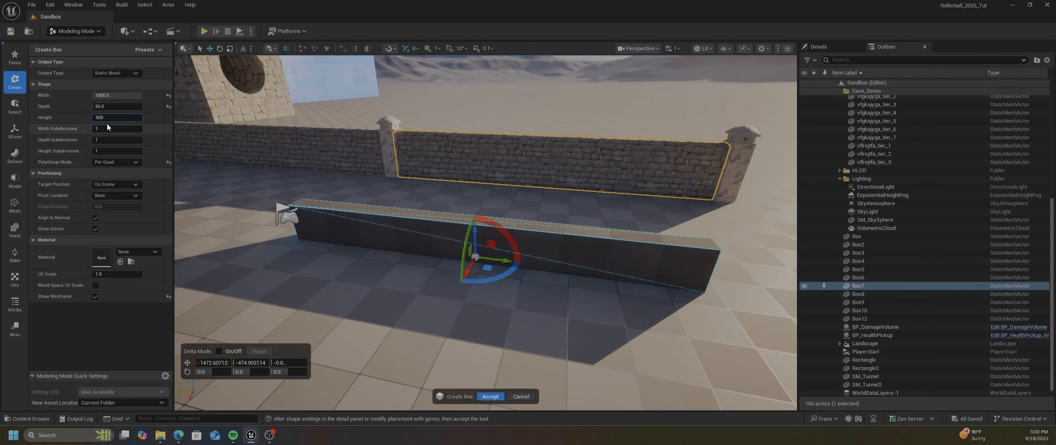
key(Return)
right_drag(299, 207, 315, 166)
Set the box's Height to 300
click(101, 118)
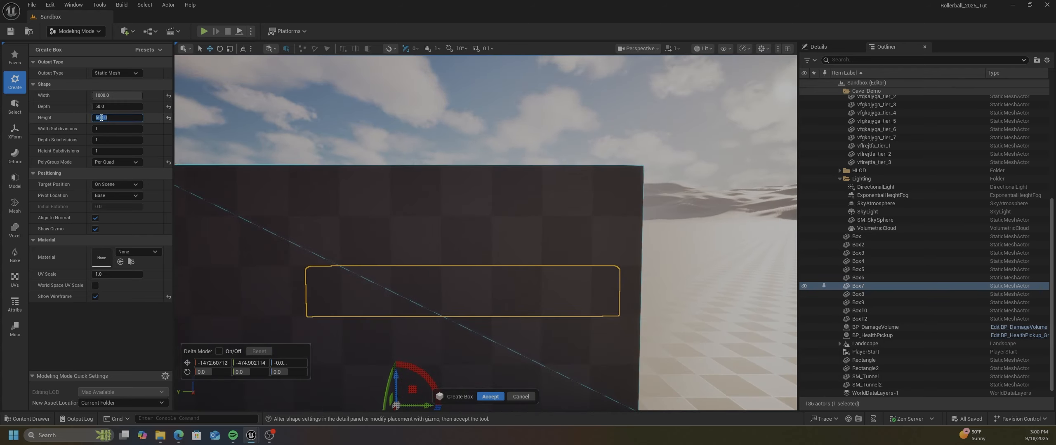
text(300)
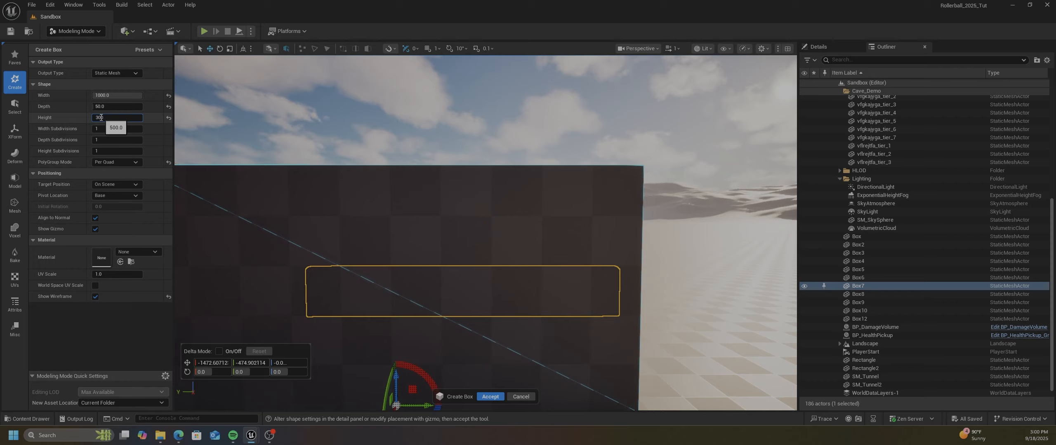
key(Return)
Set the box's Depth Subdivisions to 2 and create the box mesh
right_drag(438, 214, 398, 255)
right_drag(491, 227, 472, 219)
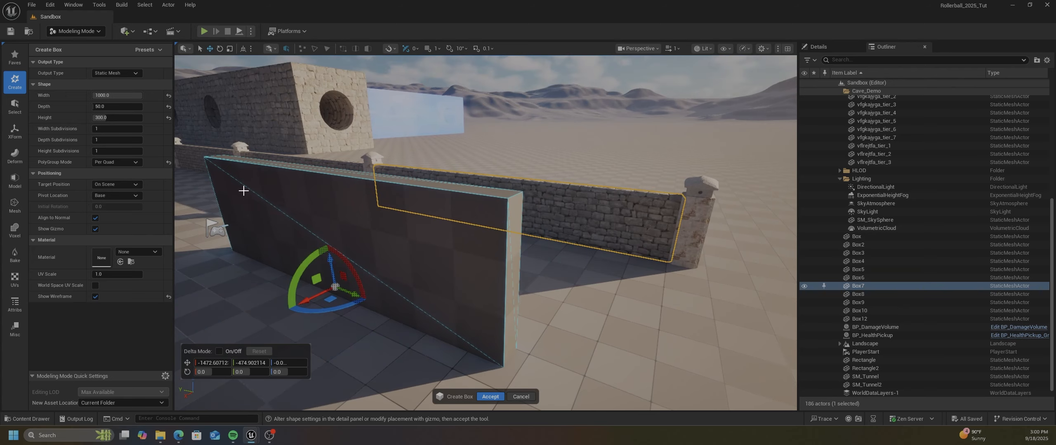
right_drag(375, 210, 320, 211)
right_drag(376, 210, 376, 210)
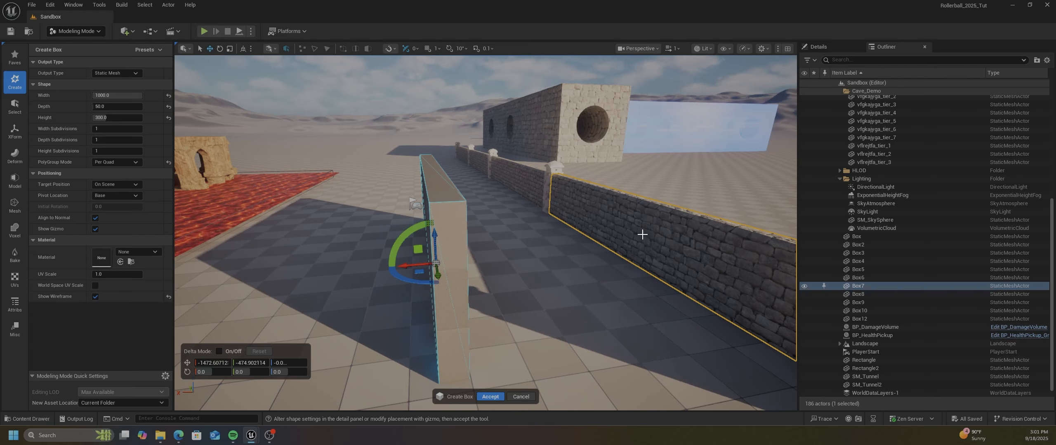
click(98, 142)
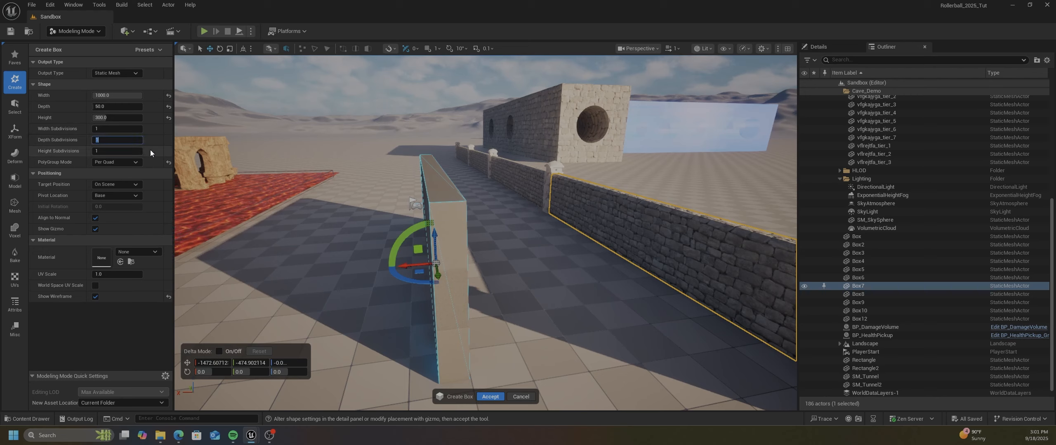
key(Return)
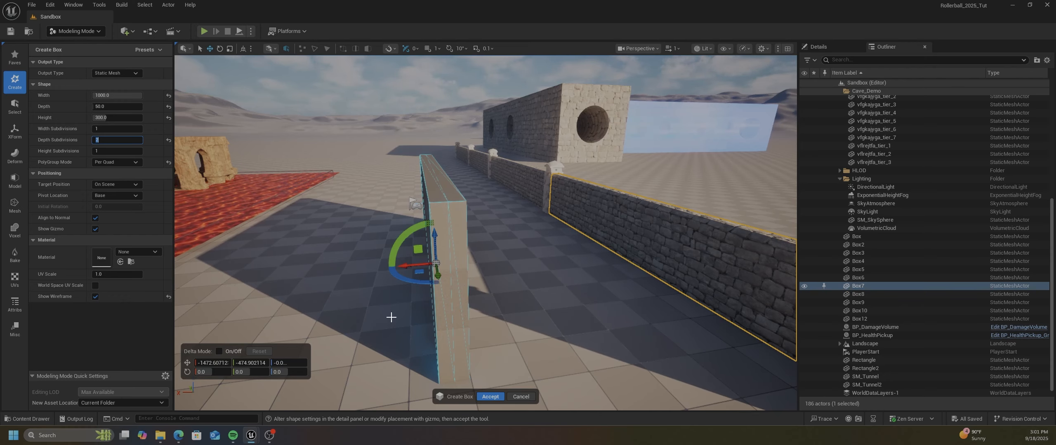
key(a)
right_drag(382, 304, 456, 297)
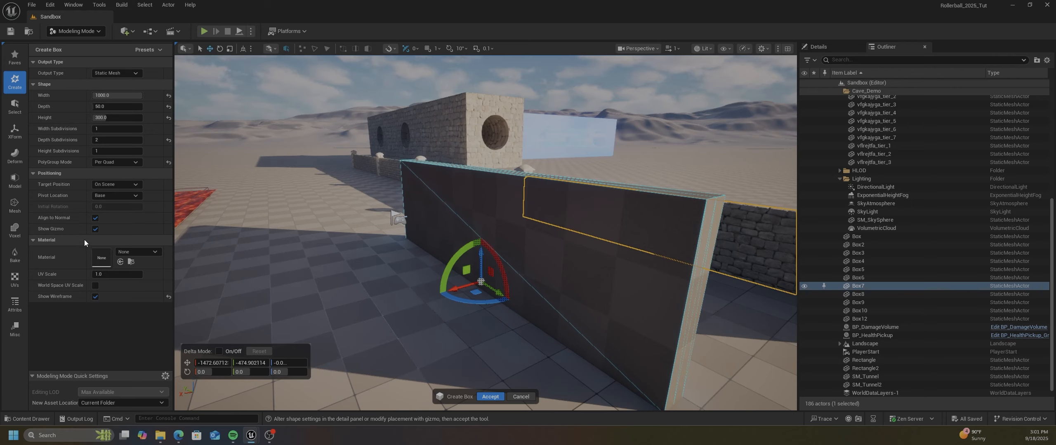
click(490, 397)
Start PolyGroup Edit on the new wall and select both long top edges and both outer vertical edges of the near end
right_drag(600, 232, 600, 232)
key(e)
key(d)
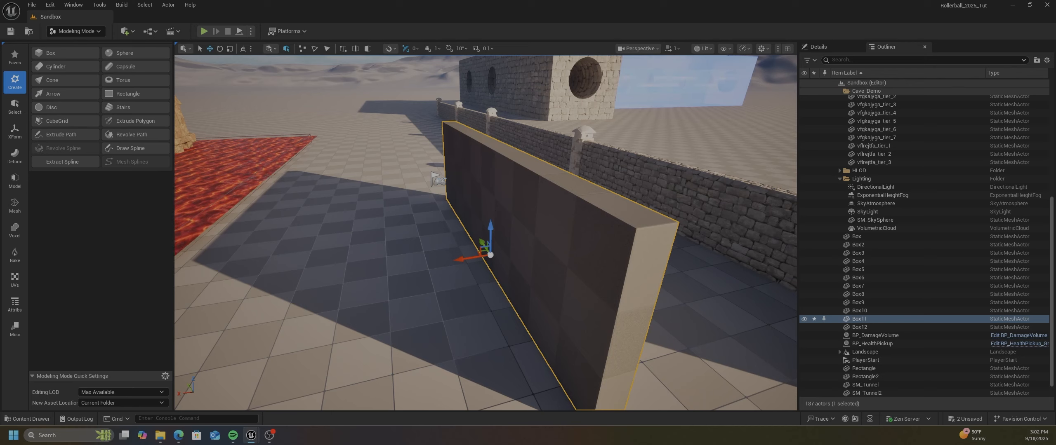
click(15, 107)
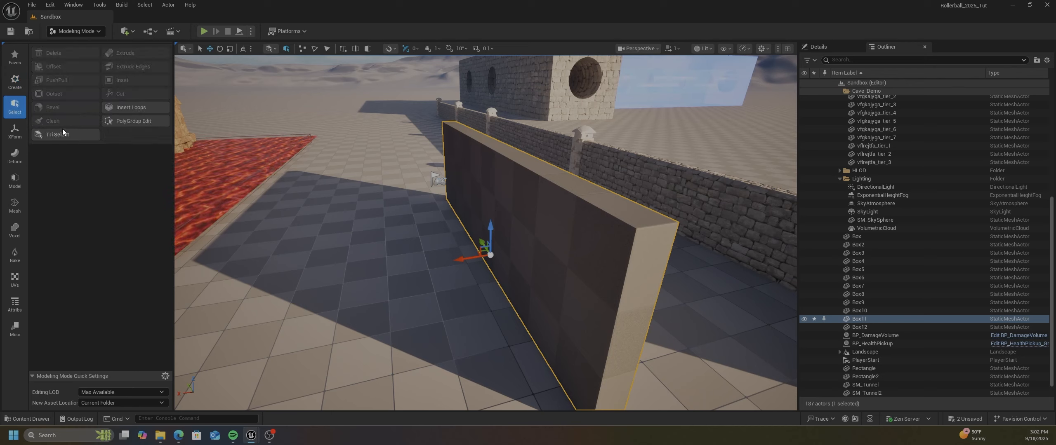
click(123, 121)
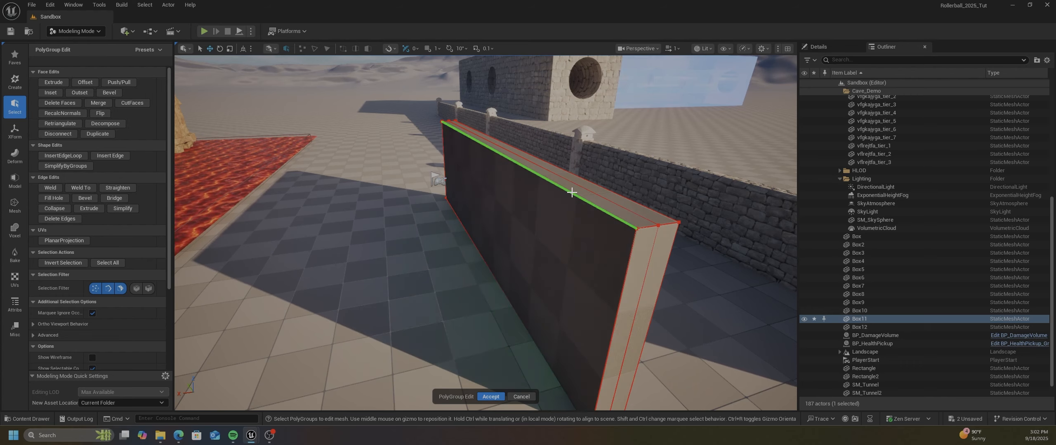
click(571, 192)
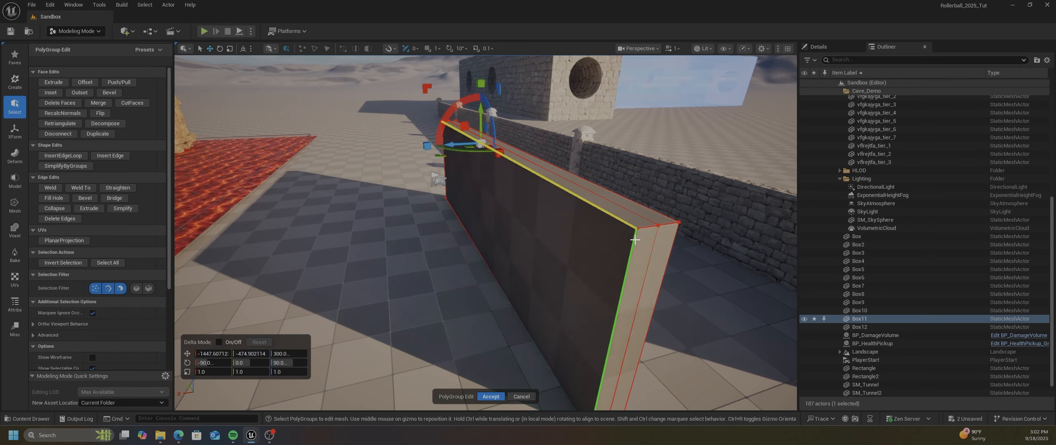
shift+click(635, 239)
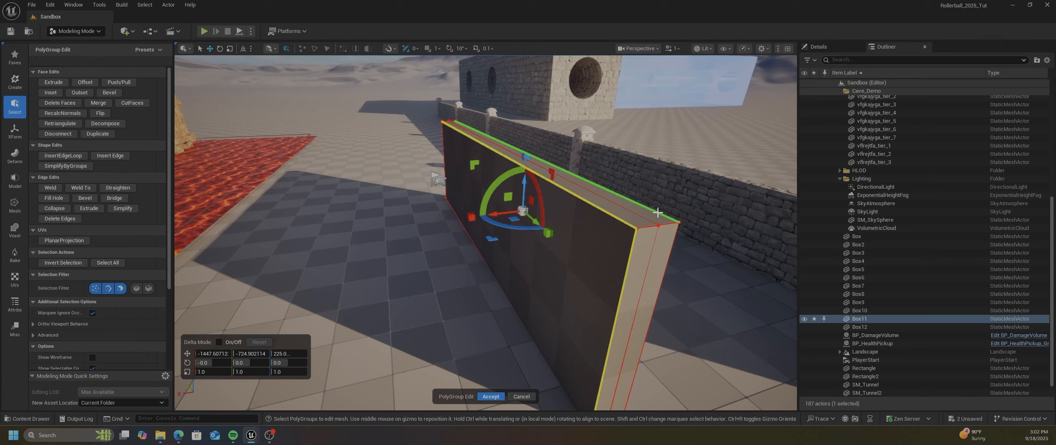
shift+click(658, 213)
shift+click(672, 243)
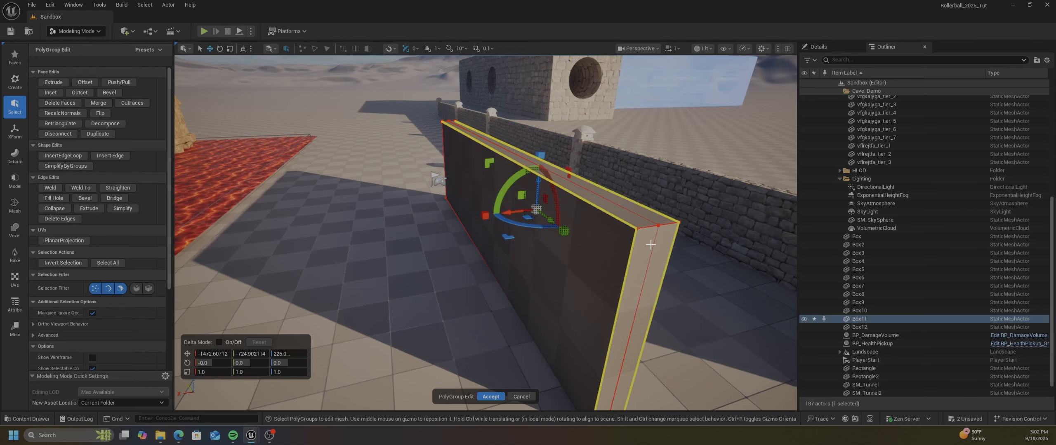
Add the outer vertical edges at the wall's opposite end to the edge selection
right_drag(619, 251, 738, 237)
key(a)
right_drag(547, 246, 594, 247)
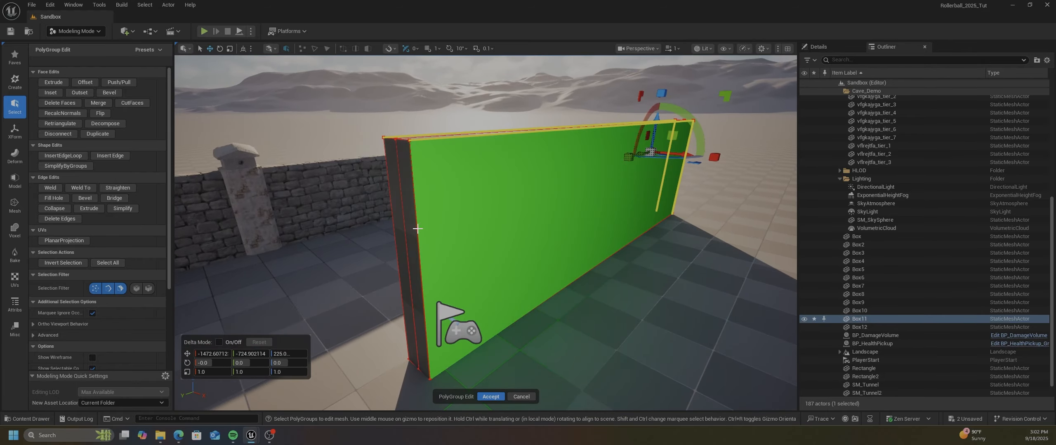
shift+click(395, 211)
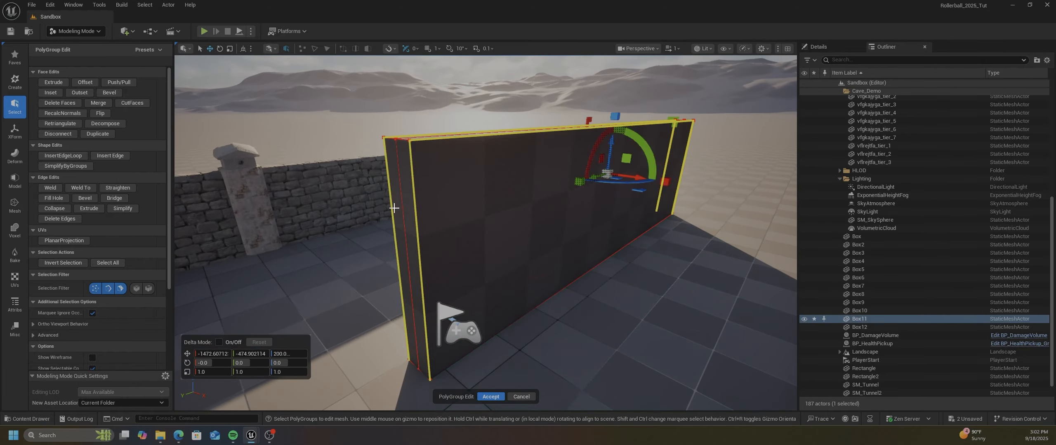
Start a Bevel on the selected wall edges and inspect its effect along the top and at the end
right_drag(466, 215, 439, 218)
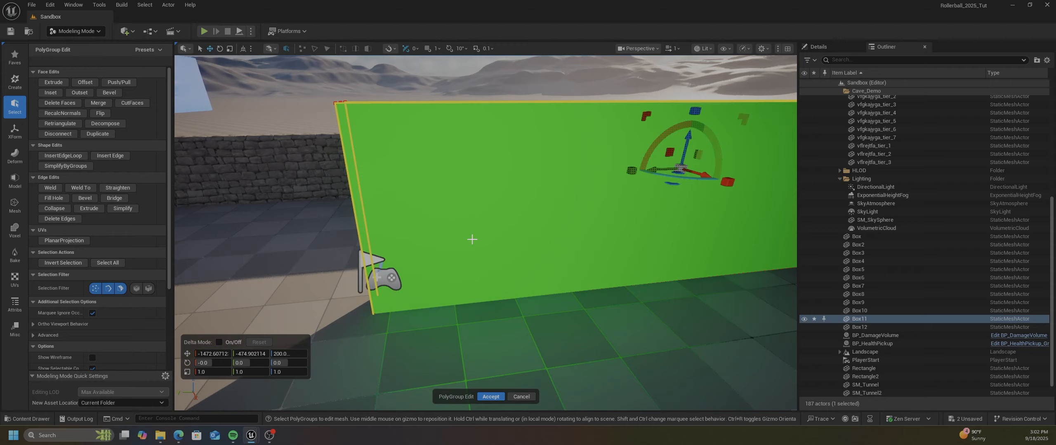
right_drag(438, 218, 412, 204)
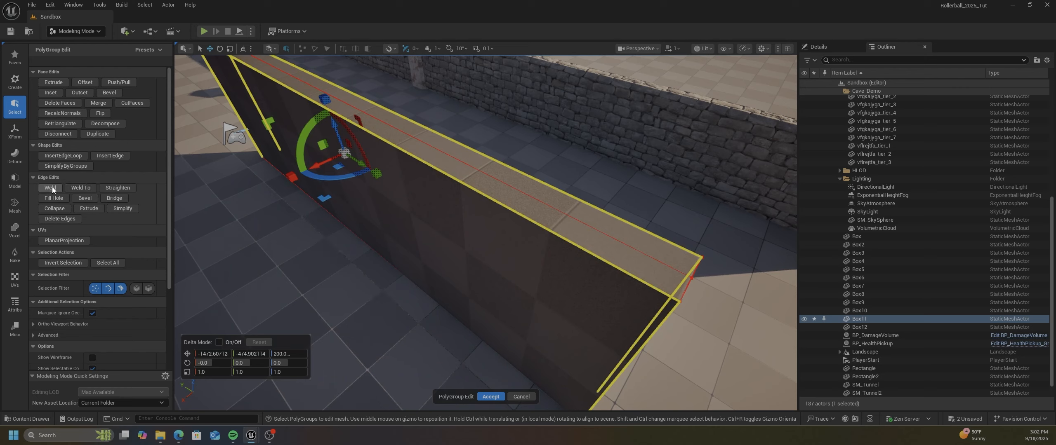
click(85, 198)
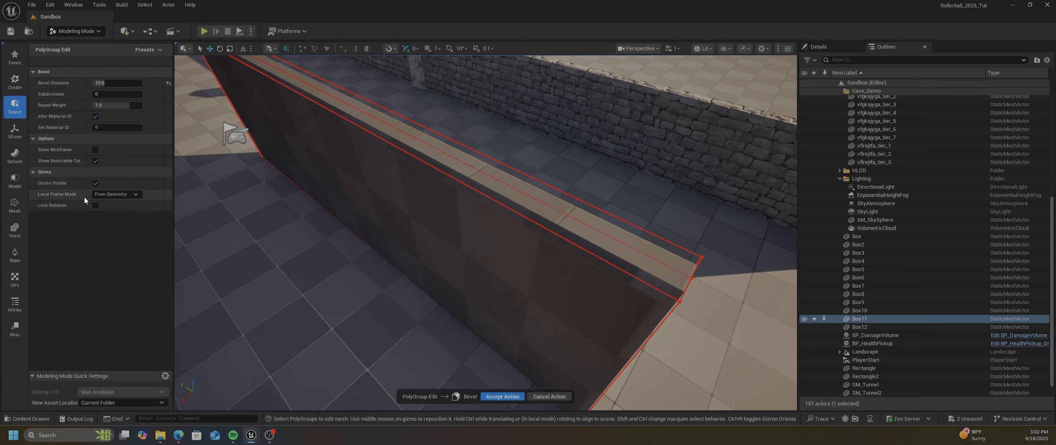
right_drag(323, 202, 263, 171)
mouse_move(398, 247)
right_down()
mouse_move(404, 254)
mouse_move(398, 248)
right_up()
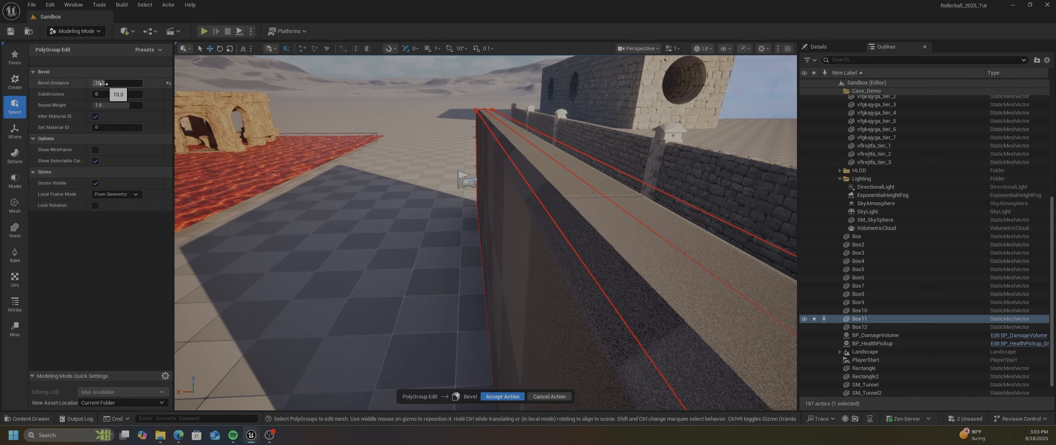
right_drag(509, 202, 594, 219)
key(d)
key(a)
key(s)
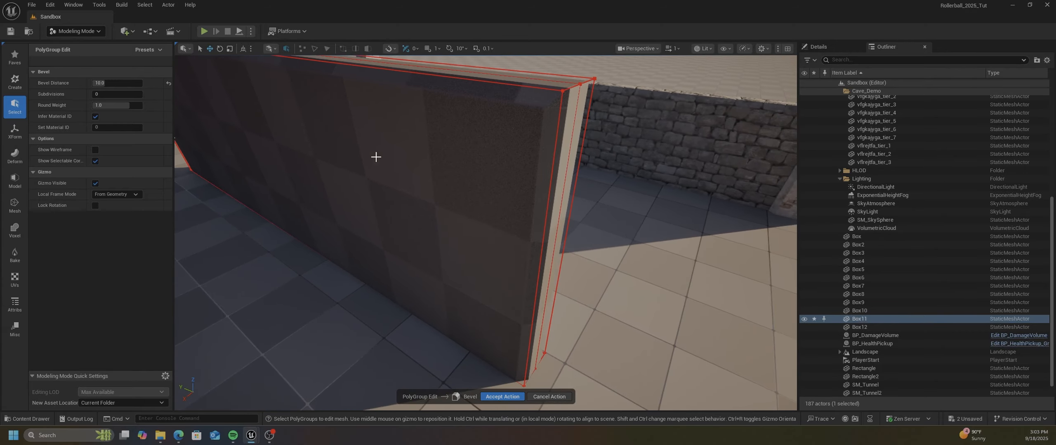
Reset the Bevel Distance to its default and set it back to 10
click(168, 83)
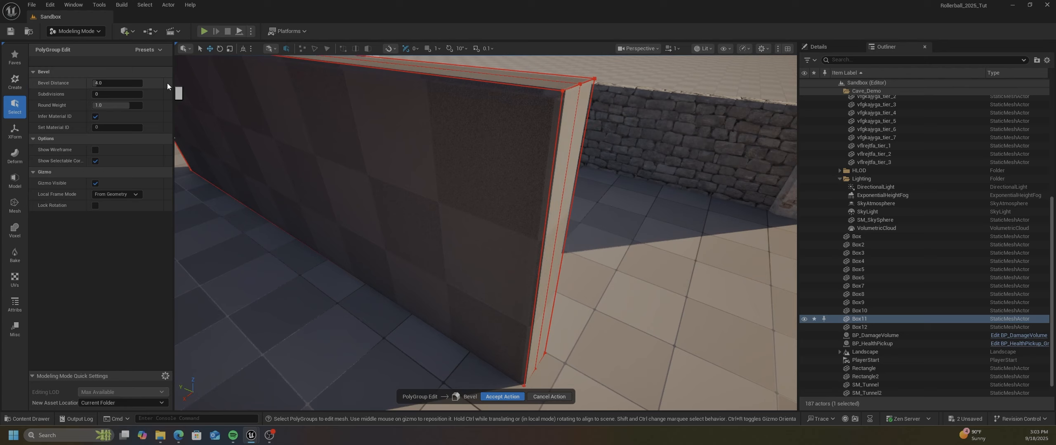
click(112, 84)
key(Return)
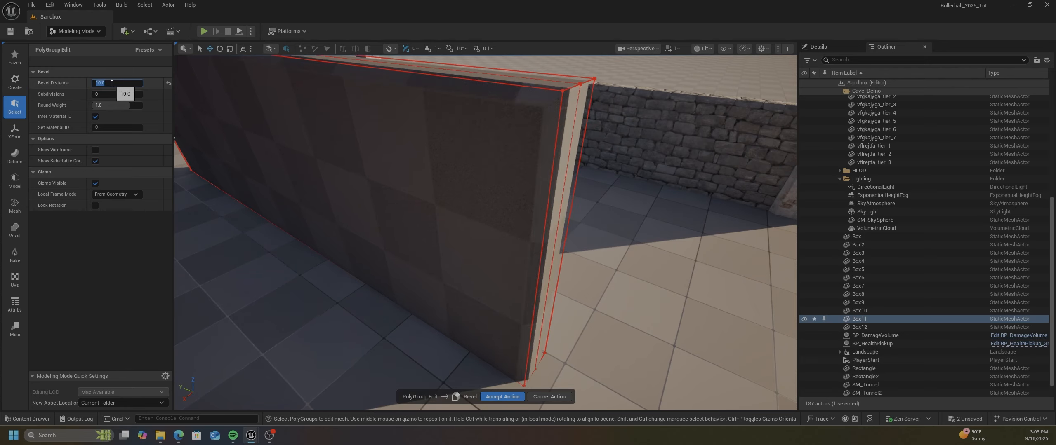
Show the wireframe to check the bevel, then accept both the bevel and the PolyGroup edit
right_drag(391, 135, 380, 99)
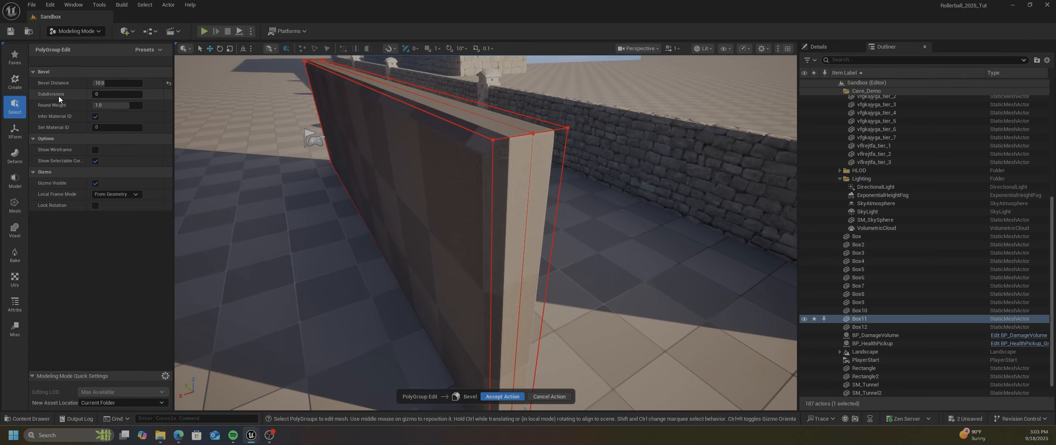
click(95, 151)
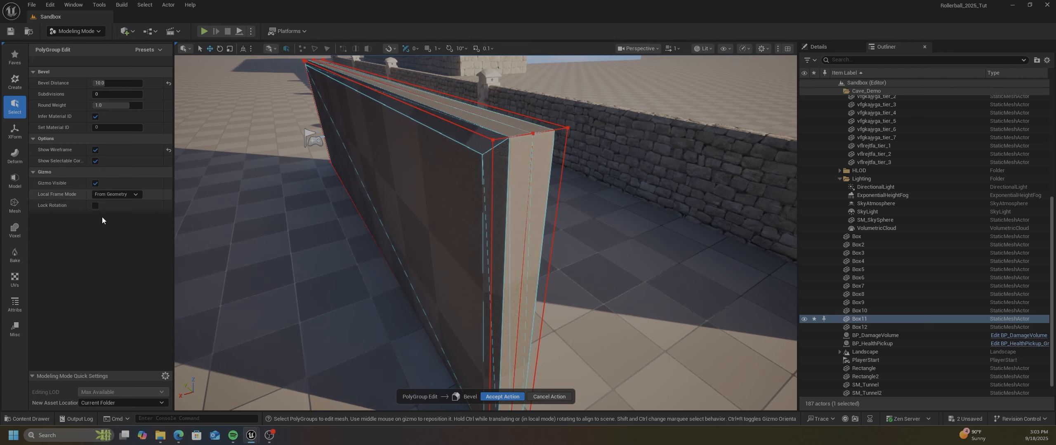
click(500, 397)
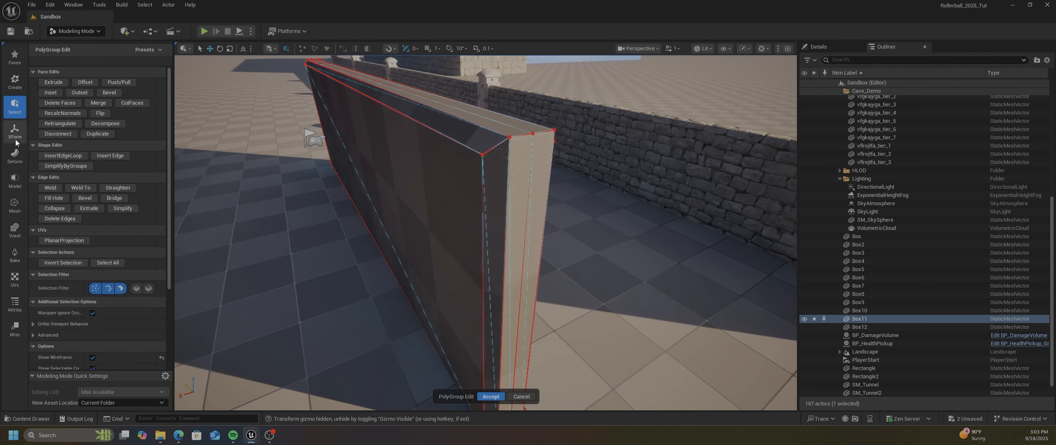
click(486, 397)
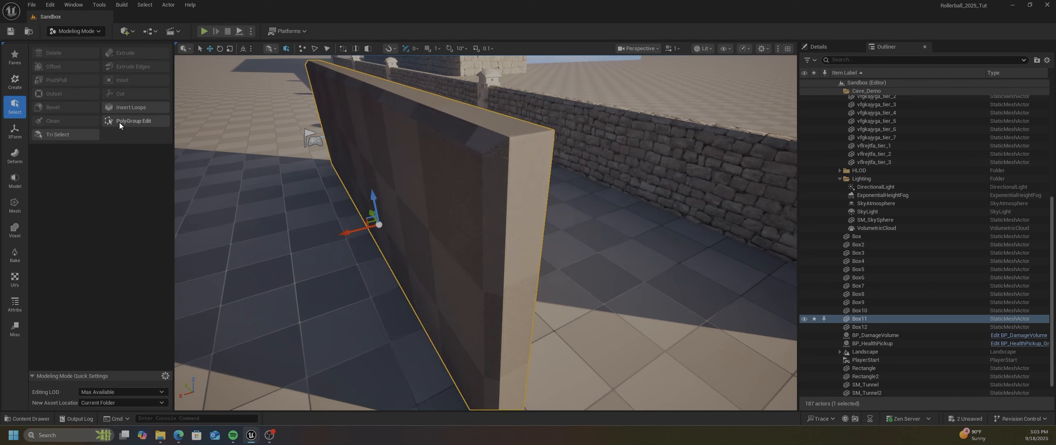
Return to the shape creation tools and open the Content/Mesh folder containing the new wall mesh
click(15, 82)
right_drag(402, 135, 416, 138)
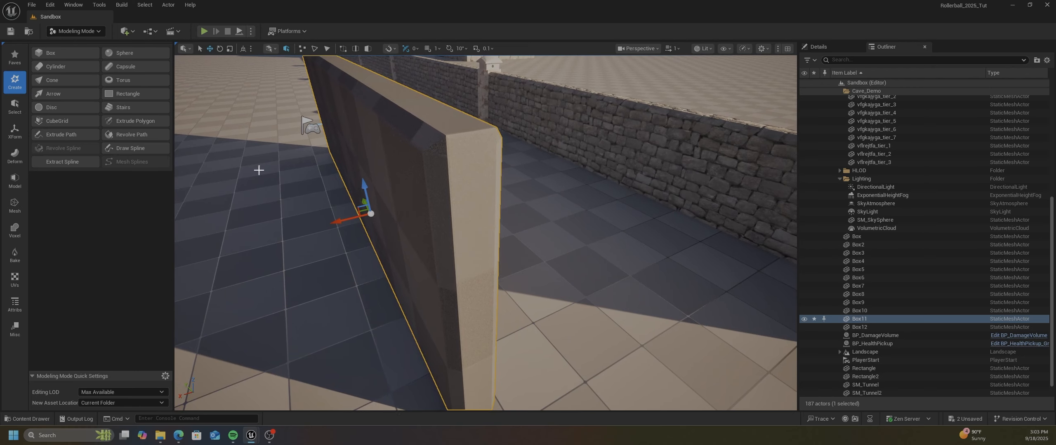
click(21, 418)
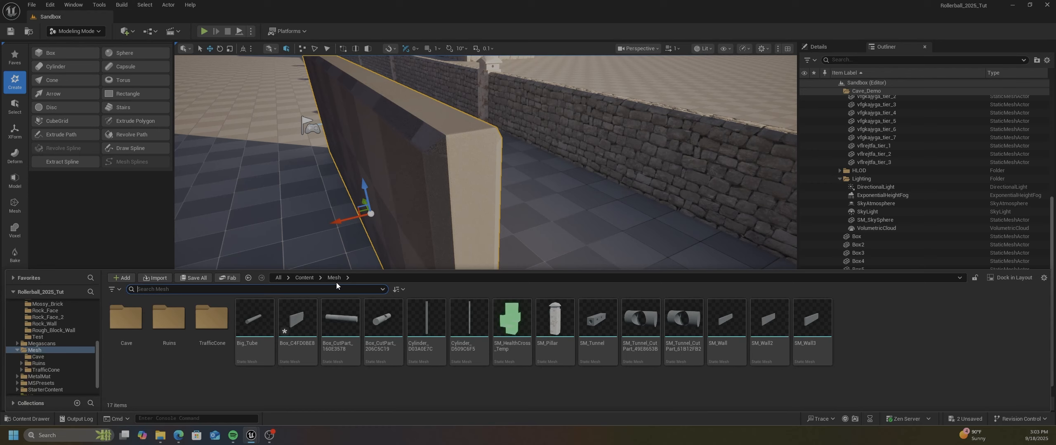
Apply MI_MossyBrick_Inst from Content/Materials/Mossy_Brick to the beveled wall and review its material and brick surface
click(304, 278)
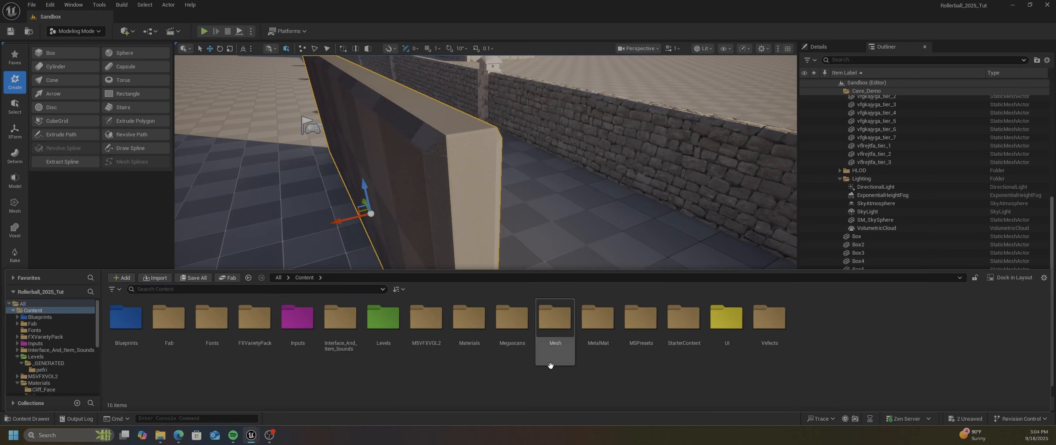
double_click(468, 320)
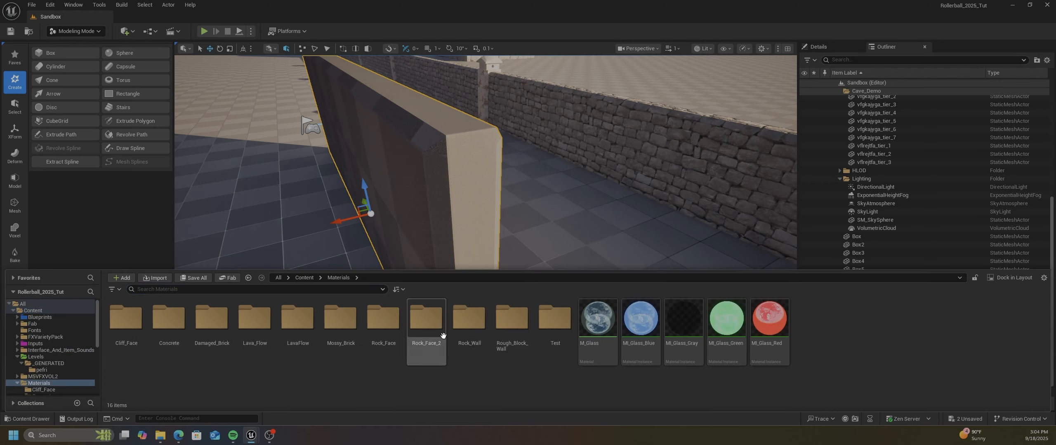
double_click(341, 319)
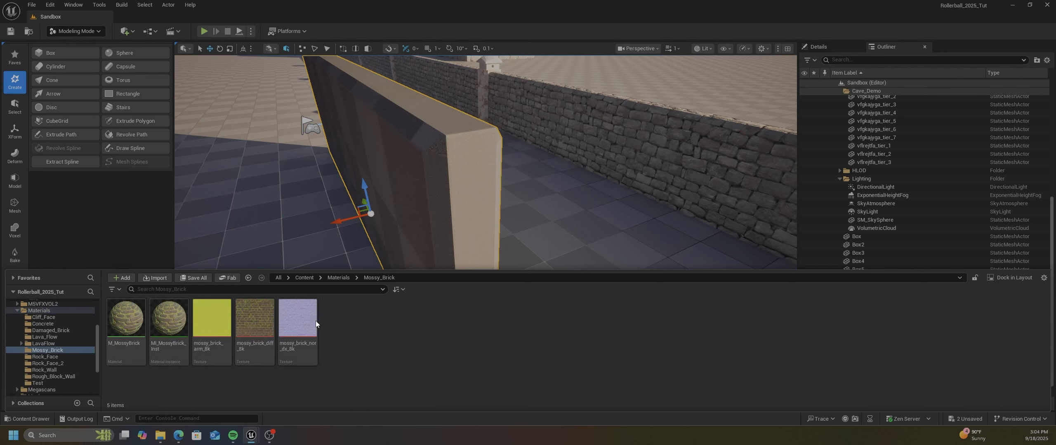
drag(169, 328, 398, 194)
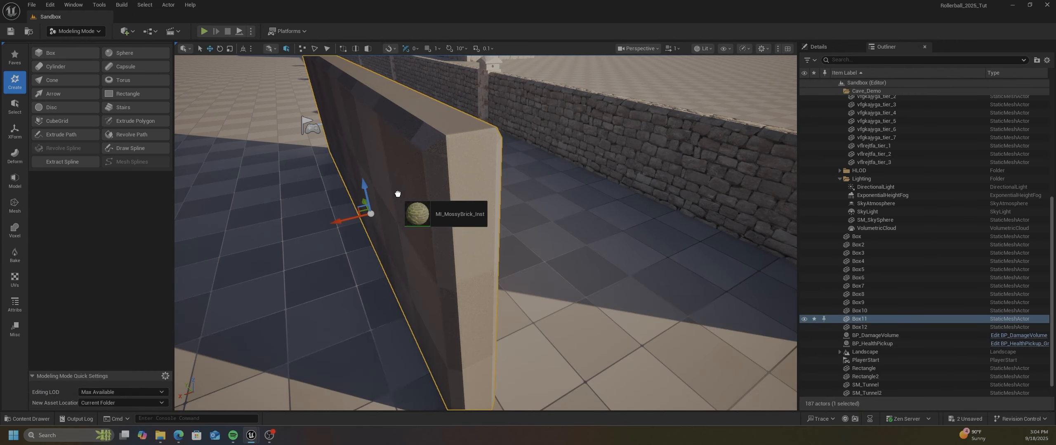
drag(398, 194, 397, 194)
click(818, 46)
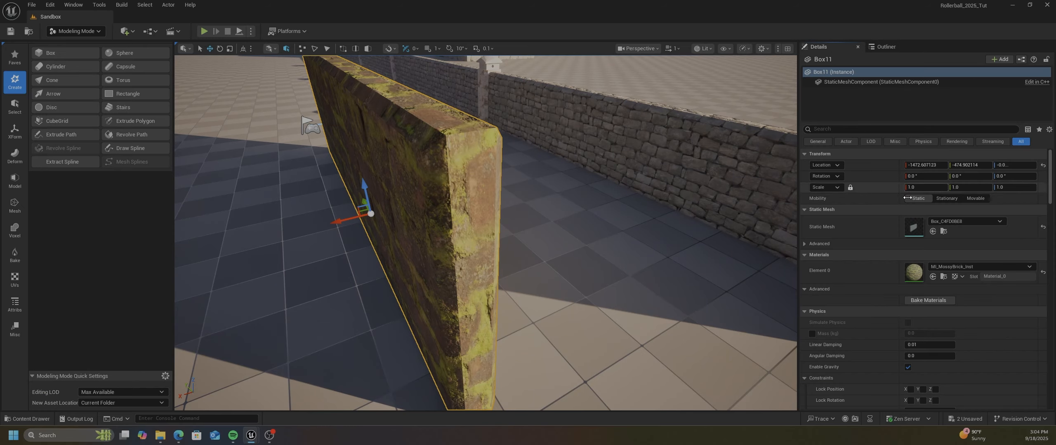
mouse_move(380, 268)
right_down()
mouse_move(413, 253)
mouse_move(371, 247)
mouse_move(462, 219)
mouse_move(380, 227)
mouse_move(378, 254)
right_up()
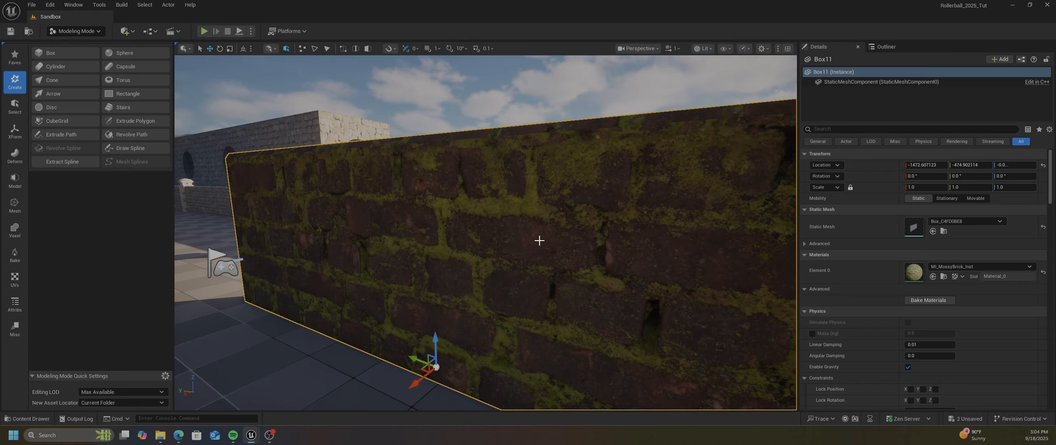
right_drag(539, 240, 475, 238)
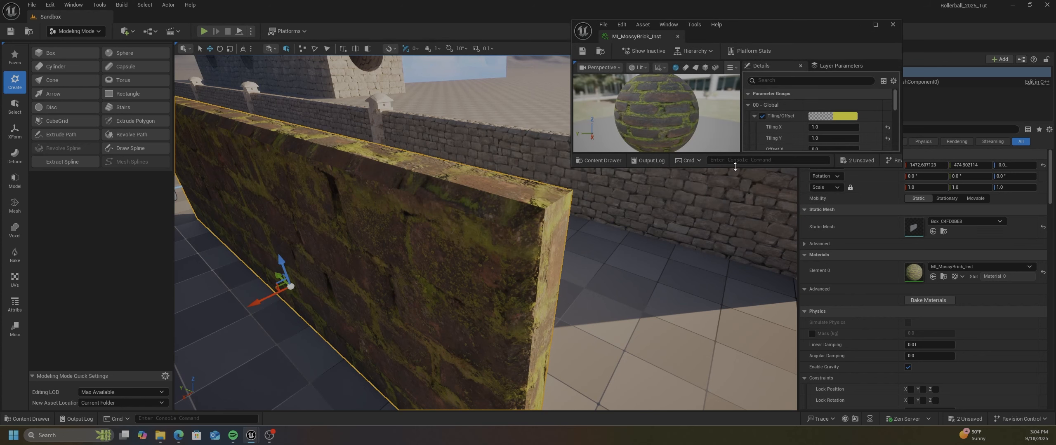
Open MI_MossyBrick_Inst beside the wall and set both Tiling X and Tiling Y to 5
drag(734, 166, 735, 365)
click(821, 127)
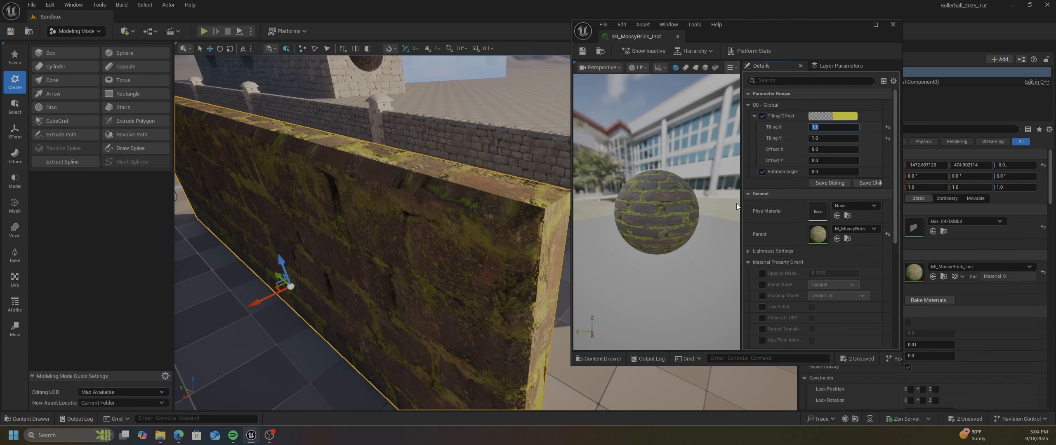
text(5)
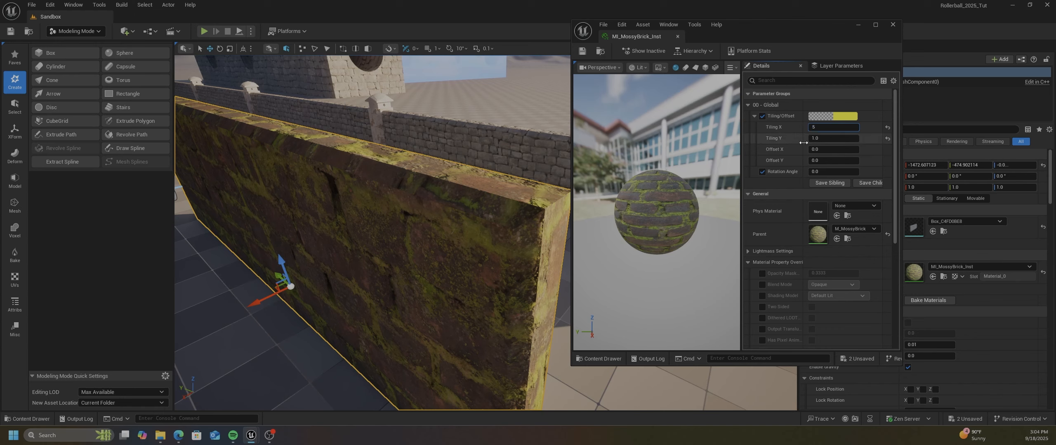
click(814, 139)
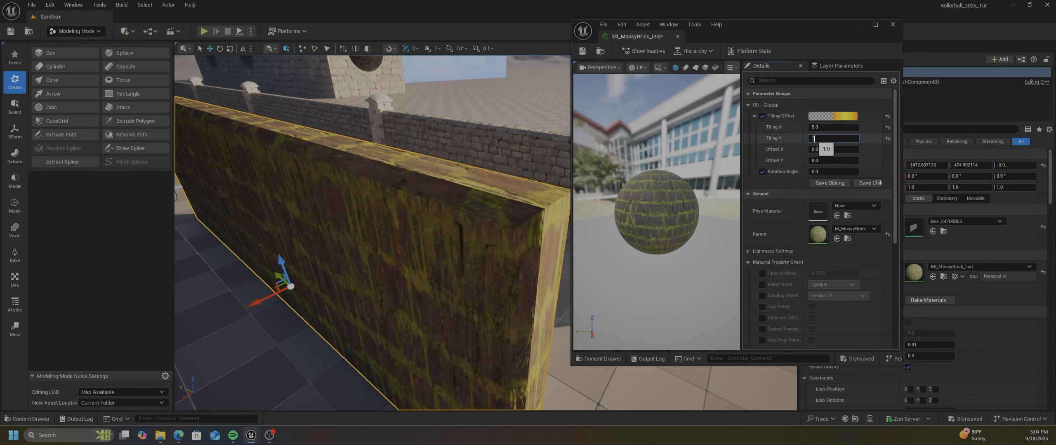
text(5)
key(Return)
Examine the brick tiling across the wall against the mossy_brick_diff_8k texture, and clear both editor windows from view
right_drag(405, 227, 401, 181)
key(w)
scroll(398, 224, down, 4)
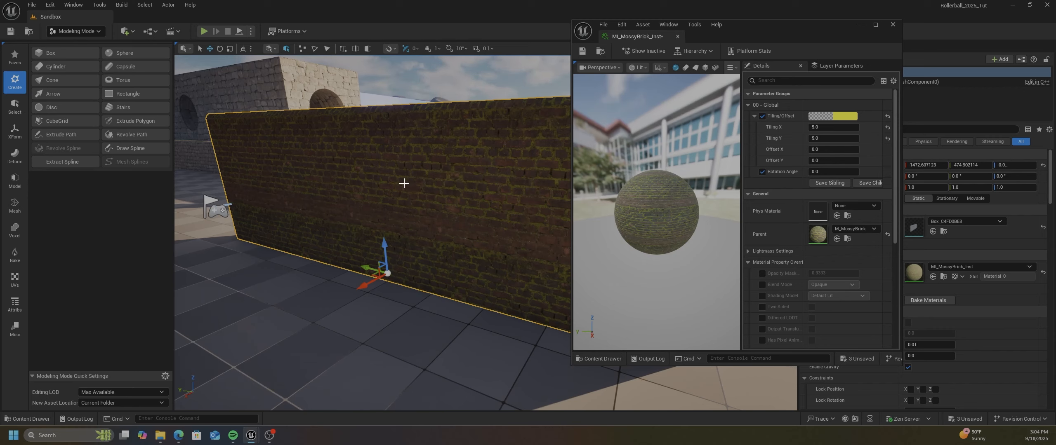
right_drag(406, 183, 408, 178)
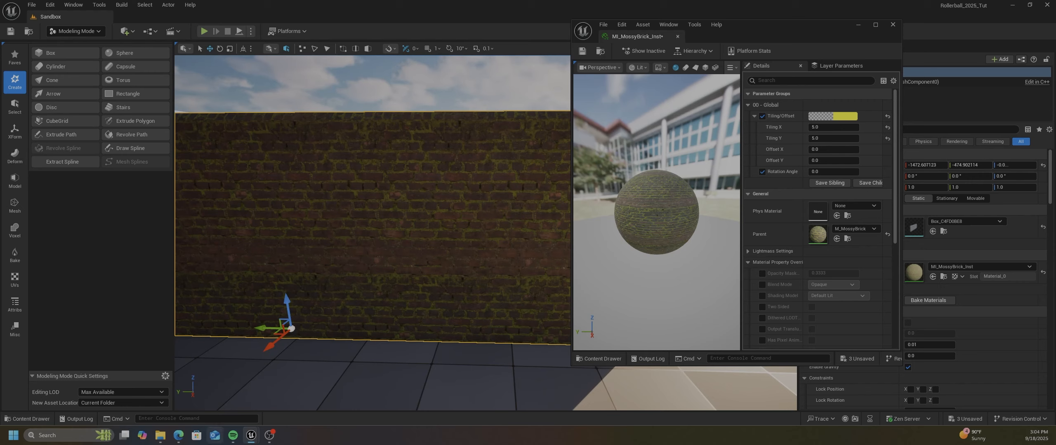
click(847, 240)
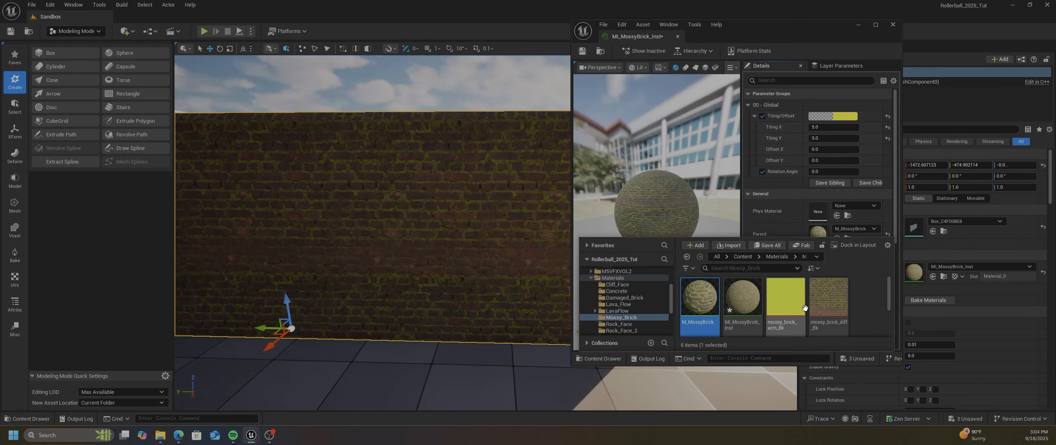
double_click(826, 308)
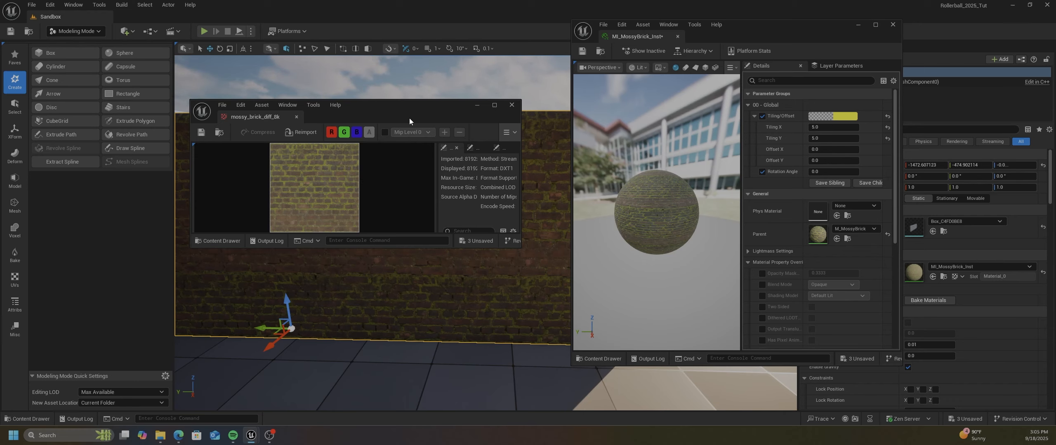
drag(417, 106, 0, 114)
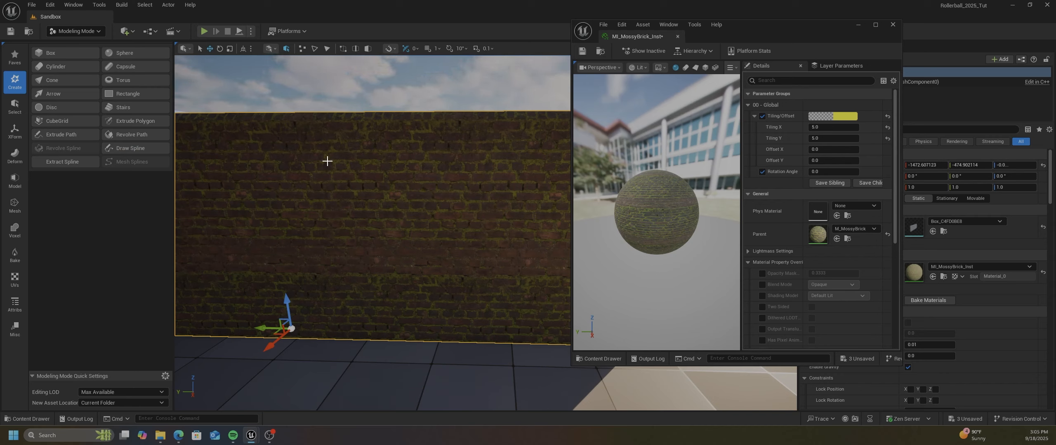
right_drag(398, 244, 336, 245)
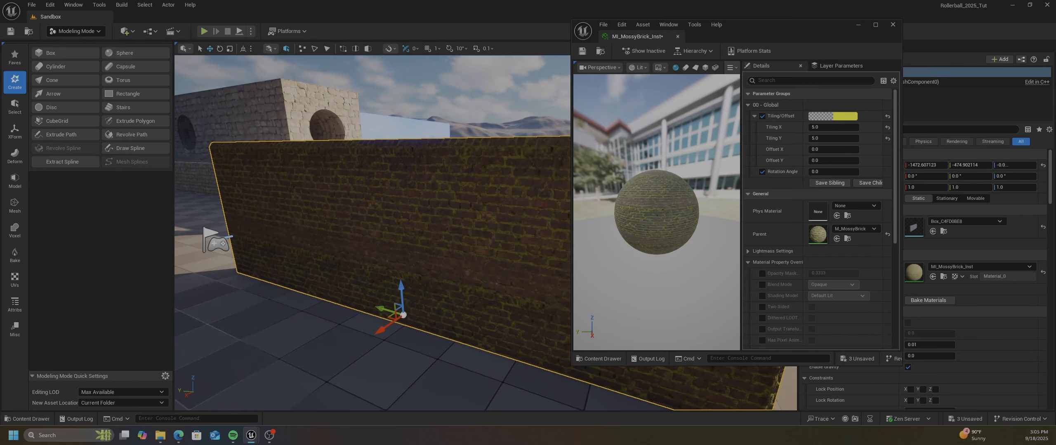
drag(763, 26, 0, 52)
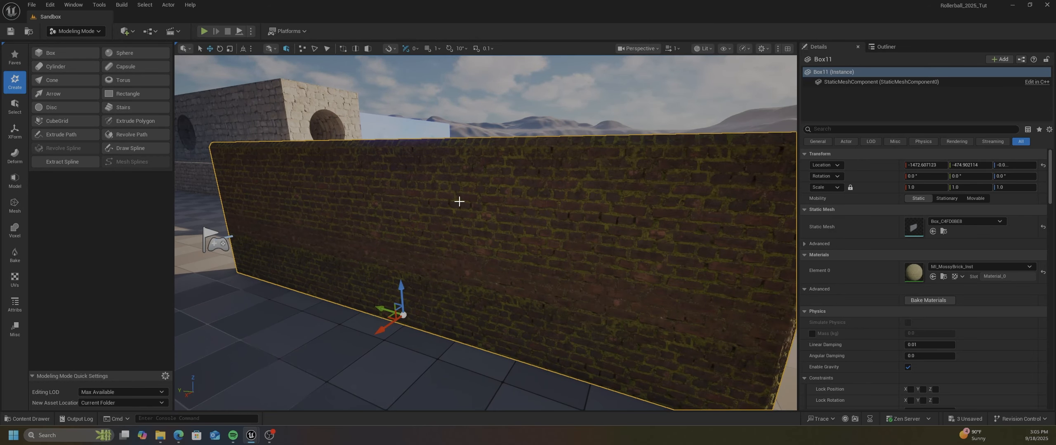
Examine how the brick texture wraps around the wall's beveled top edge, end faces and corners from both sides
mouse_move(491, 212)
right_down()
mouse_move(458, 213)
mouse_move(508, 203)
mouse_move(498, 206)
right_up()
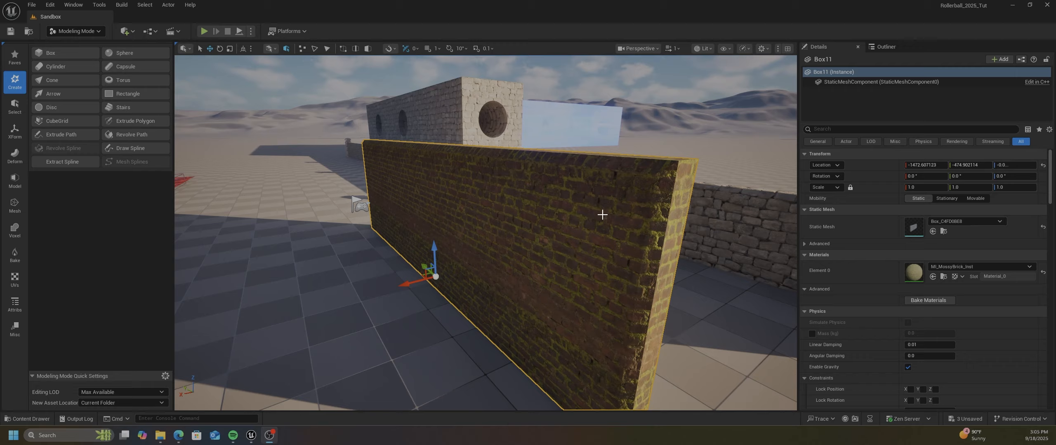
right_drag(605, 212, 561, 251)
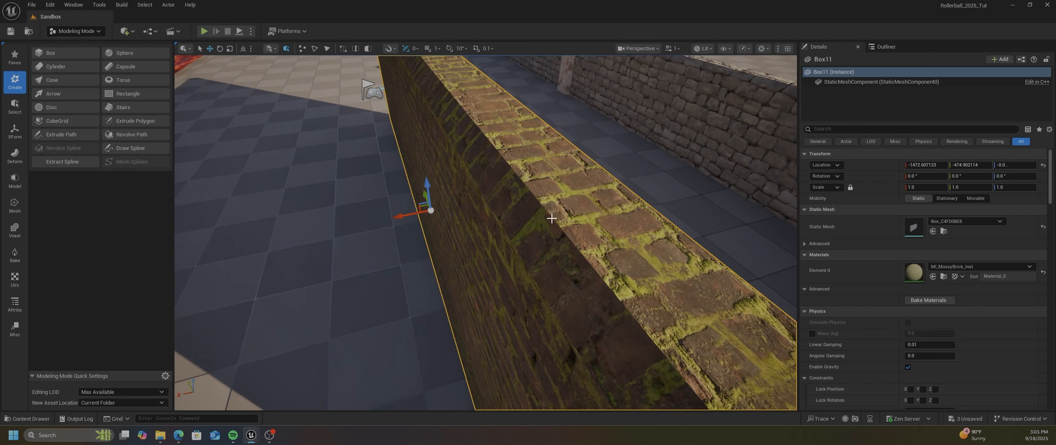
right_drag(561, 242, 577, 218)
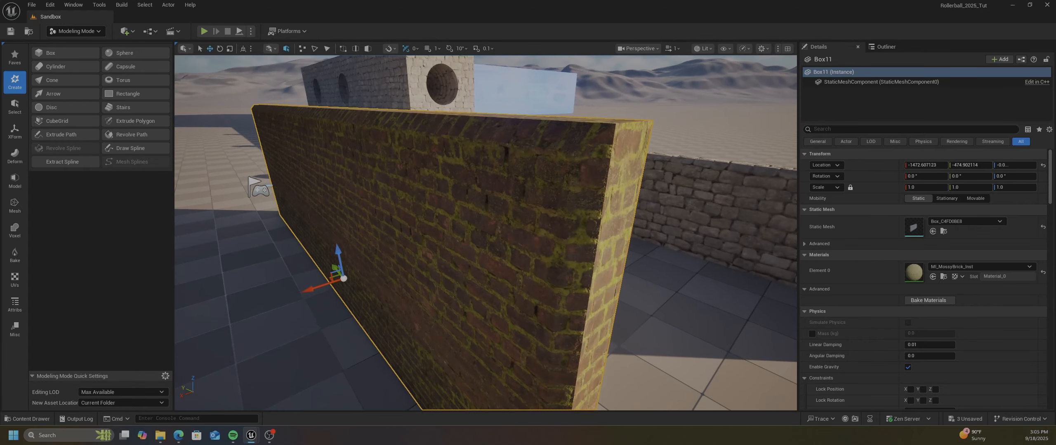
right_drag(573, 180, 571, 155)
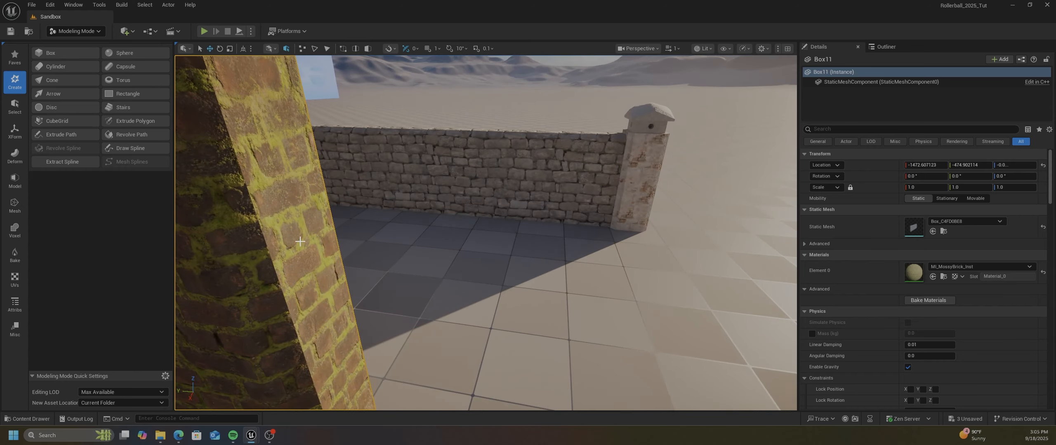
right_drag(318, 231, 264, 212)
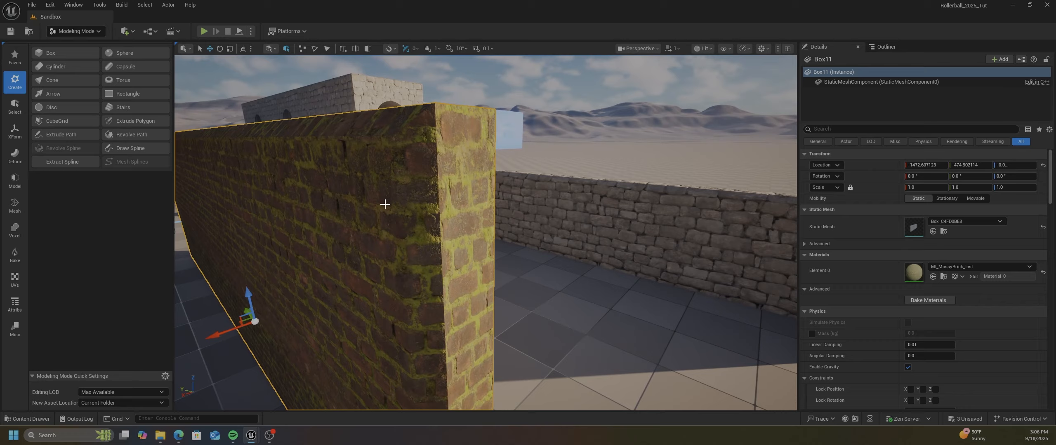
right_drag(425, 221, 283, 242)
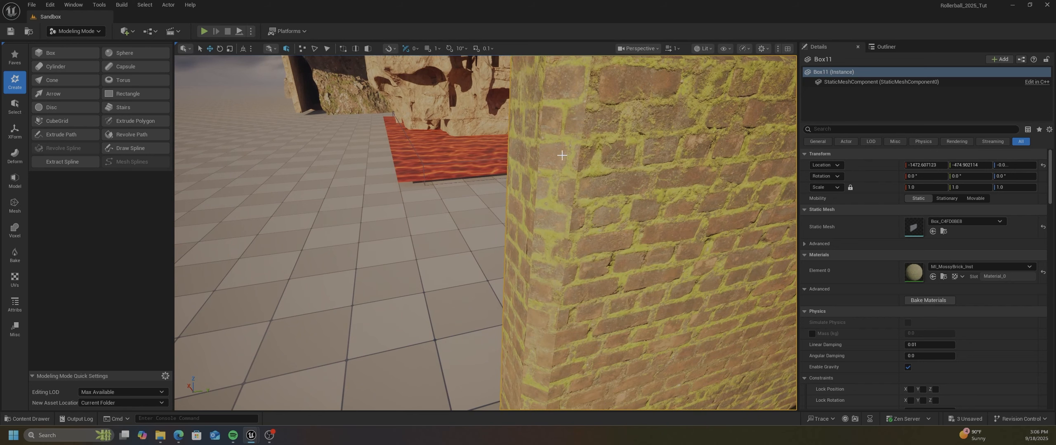
mouse_move(569, 225)
right_down()
mouse_move(555, 198)
mouse_move(567, 224)
right_up()
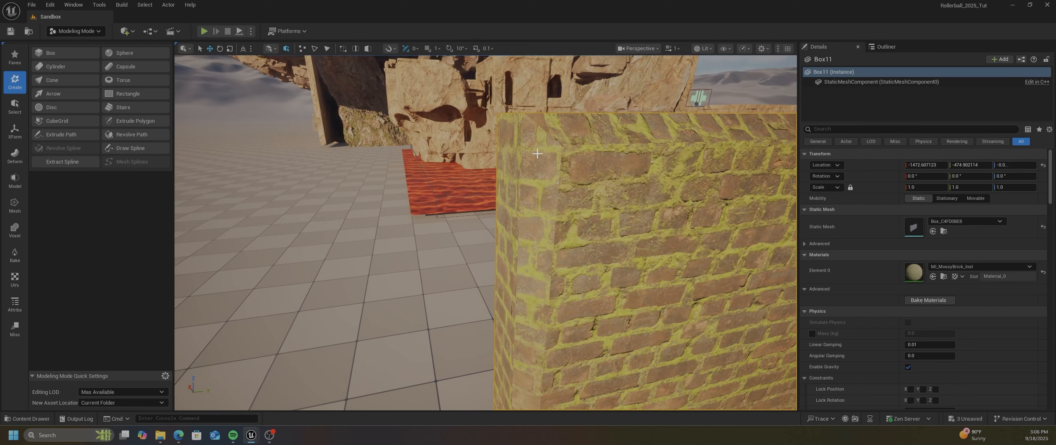
right_drag(547, 192, 578, 235)
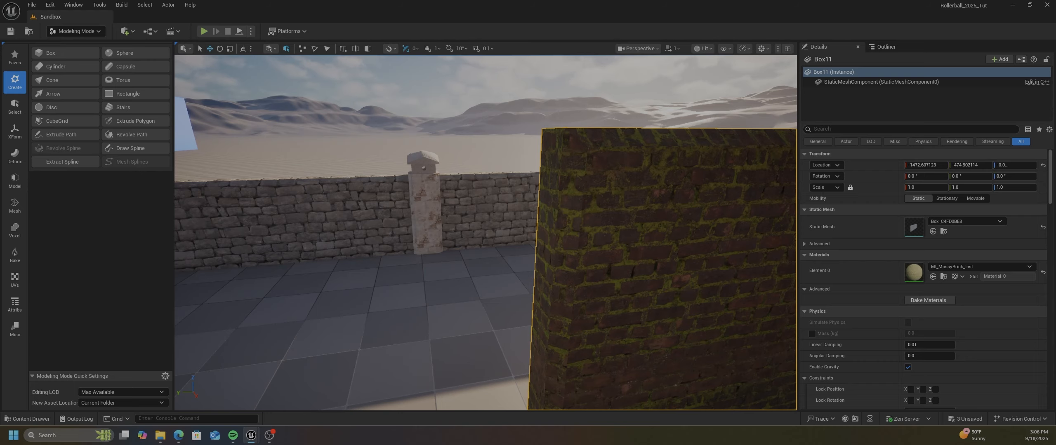
click(270, 436)
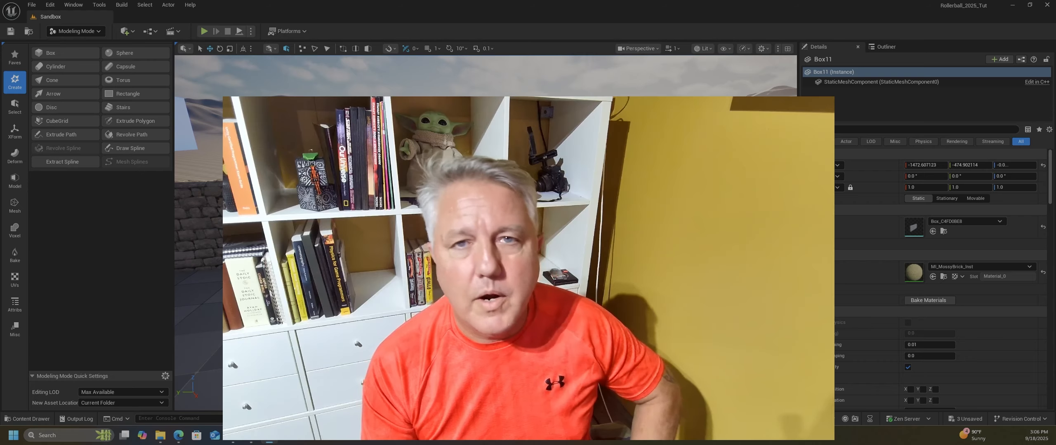